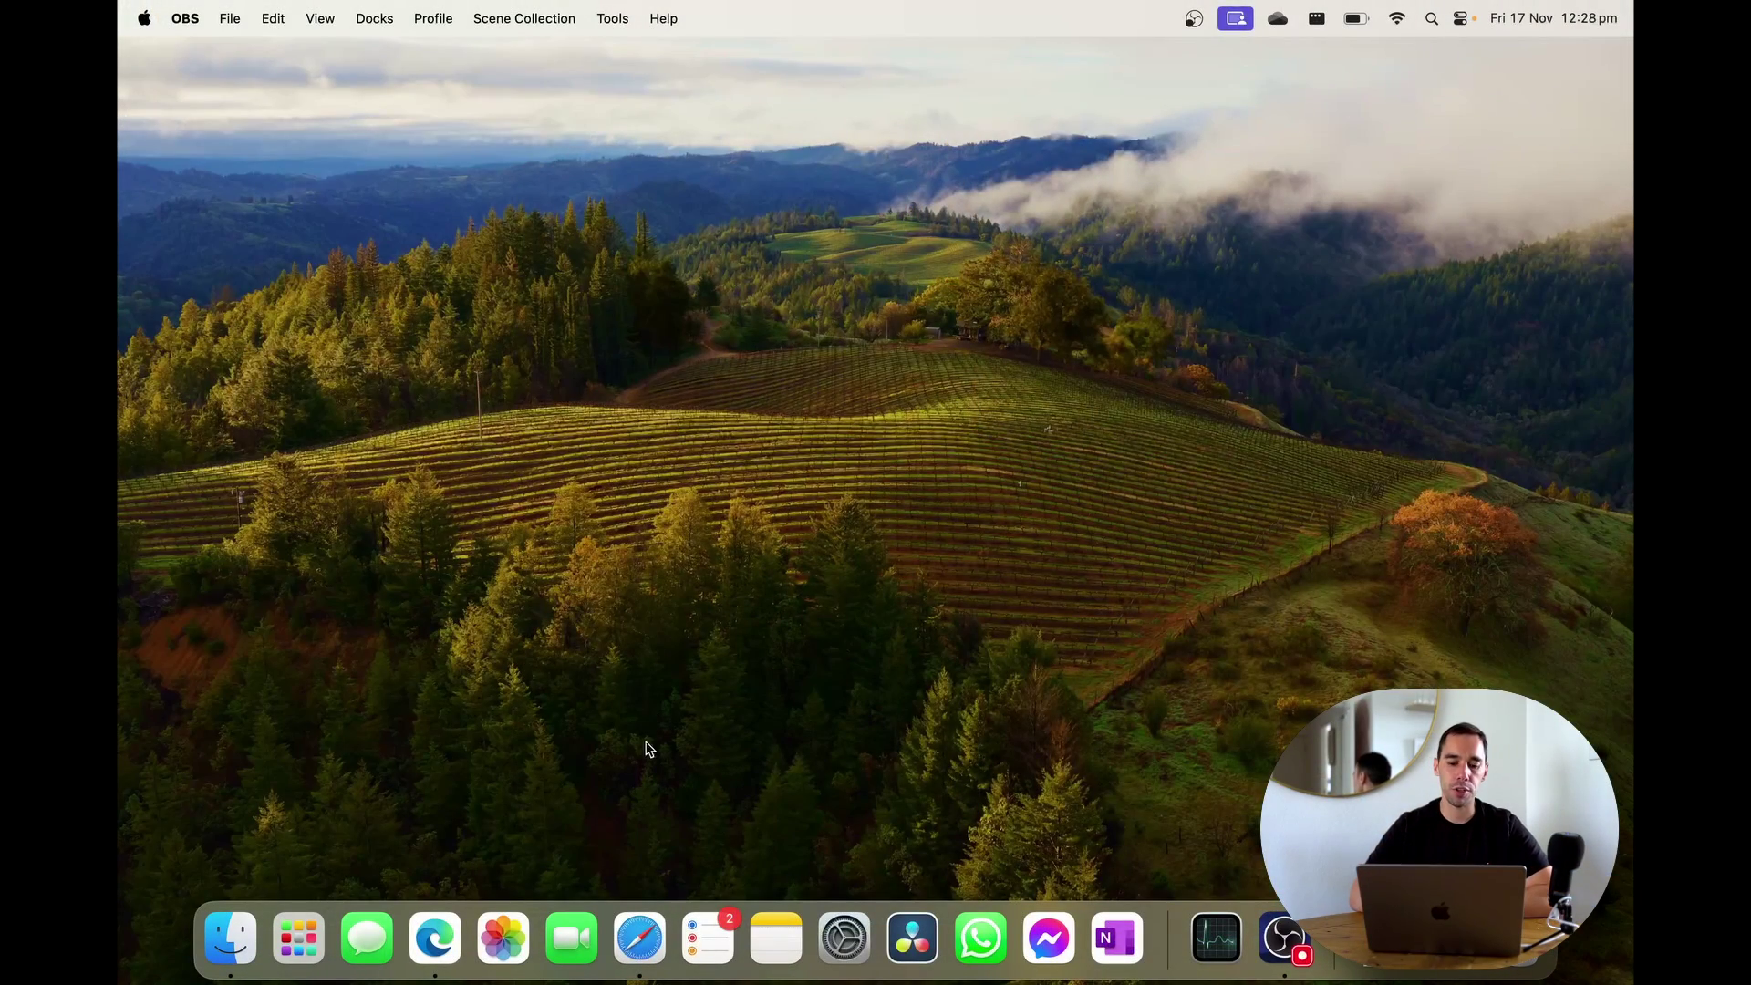
Step: Open copilot.microsoft.com in Safari from the 'copi' address-bar suggestion
left_click(639, 938)
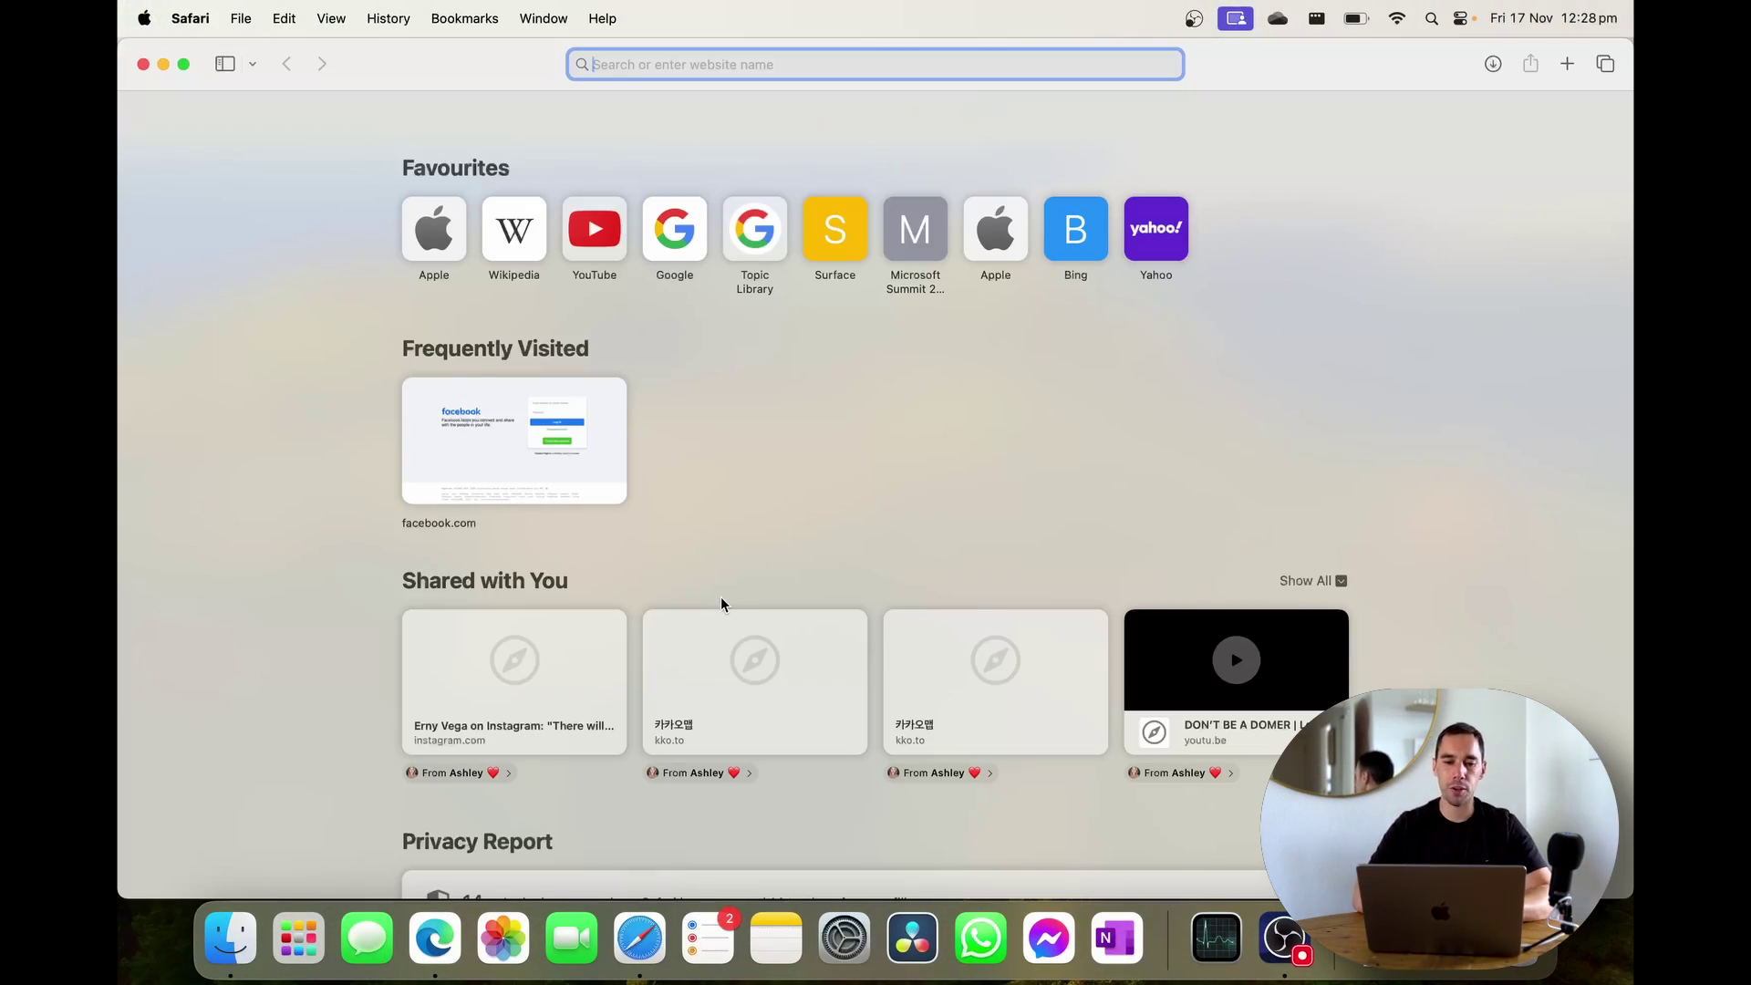
type("copi")
key("BackSpace")
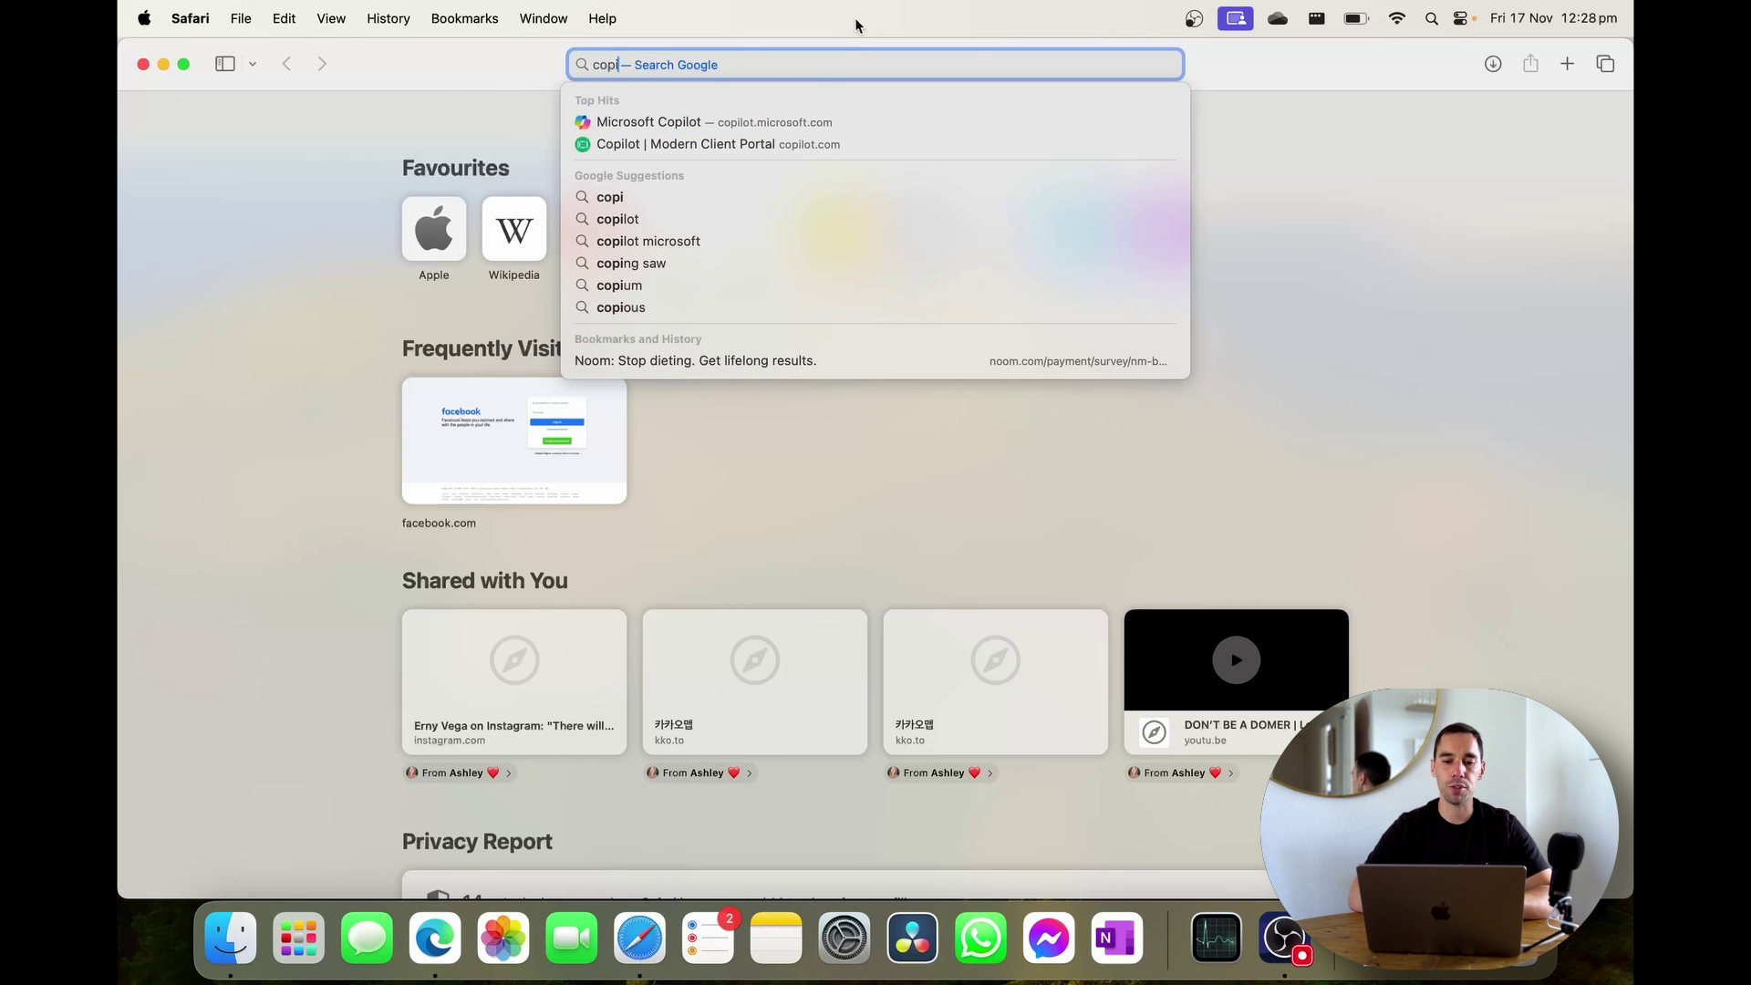
left_click(793, 121)
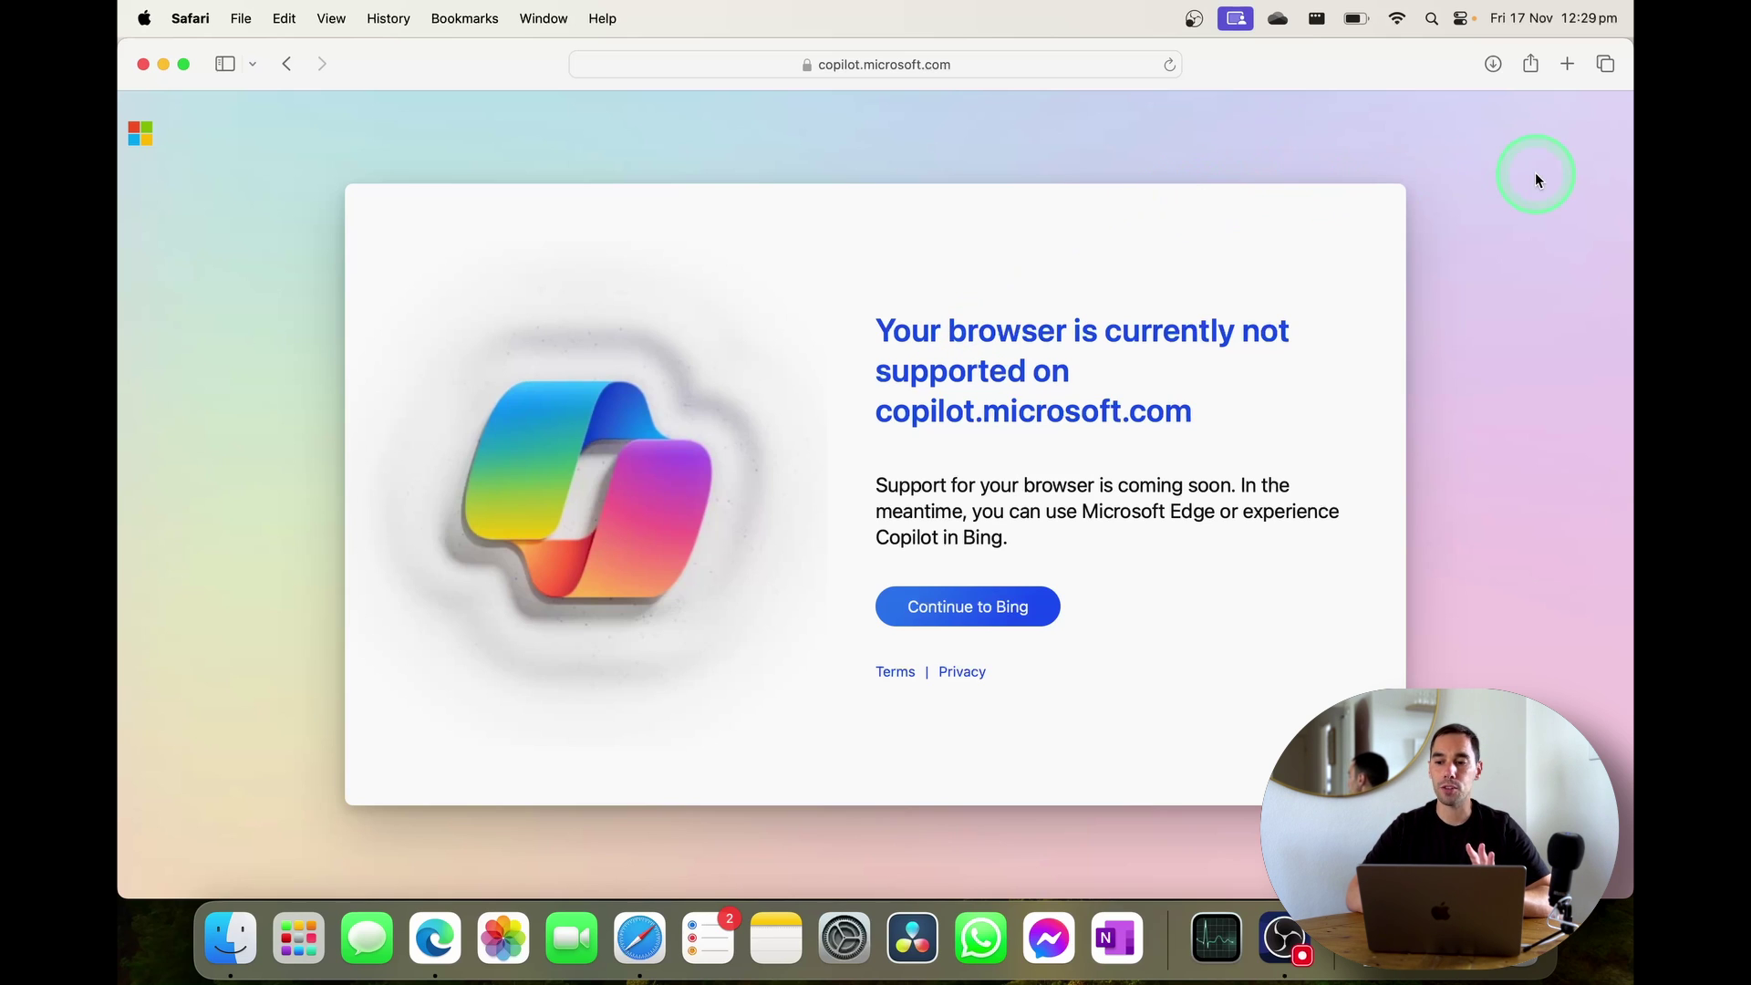
Step: Add the site to the Dock through Share > Add to Dock, keeping the name Microsoft Copilot
left_click(1531, 65)
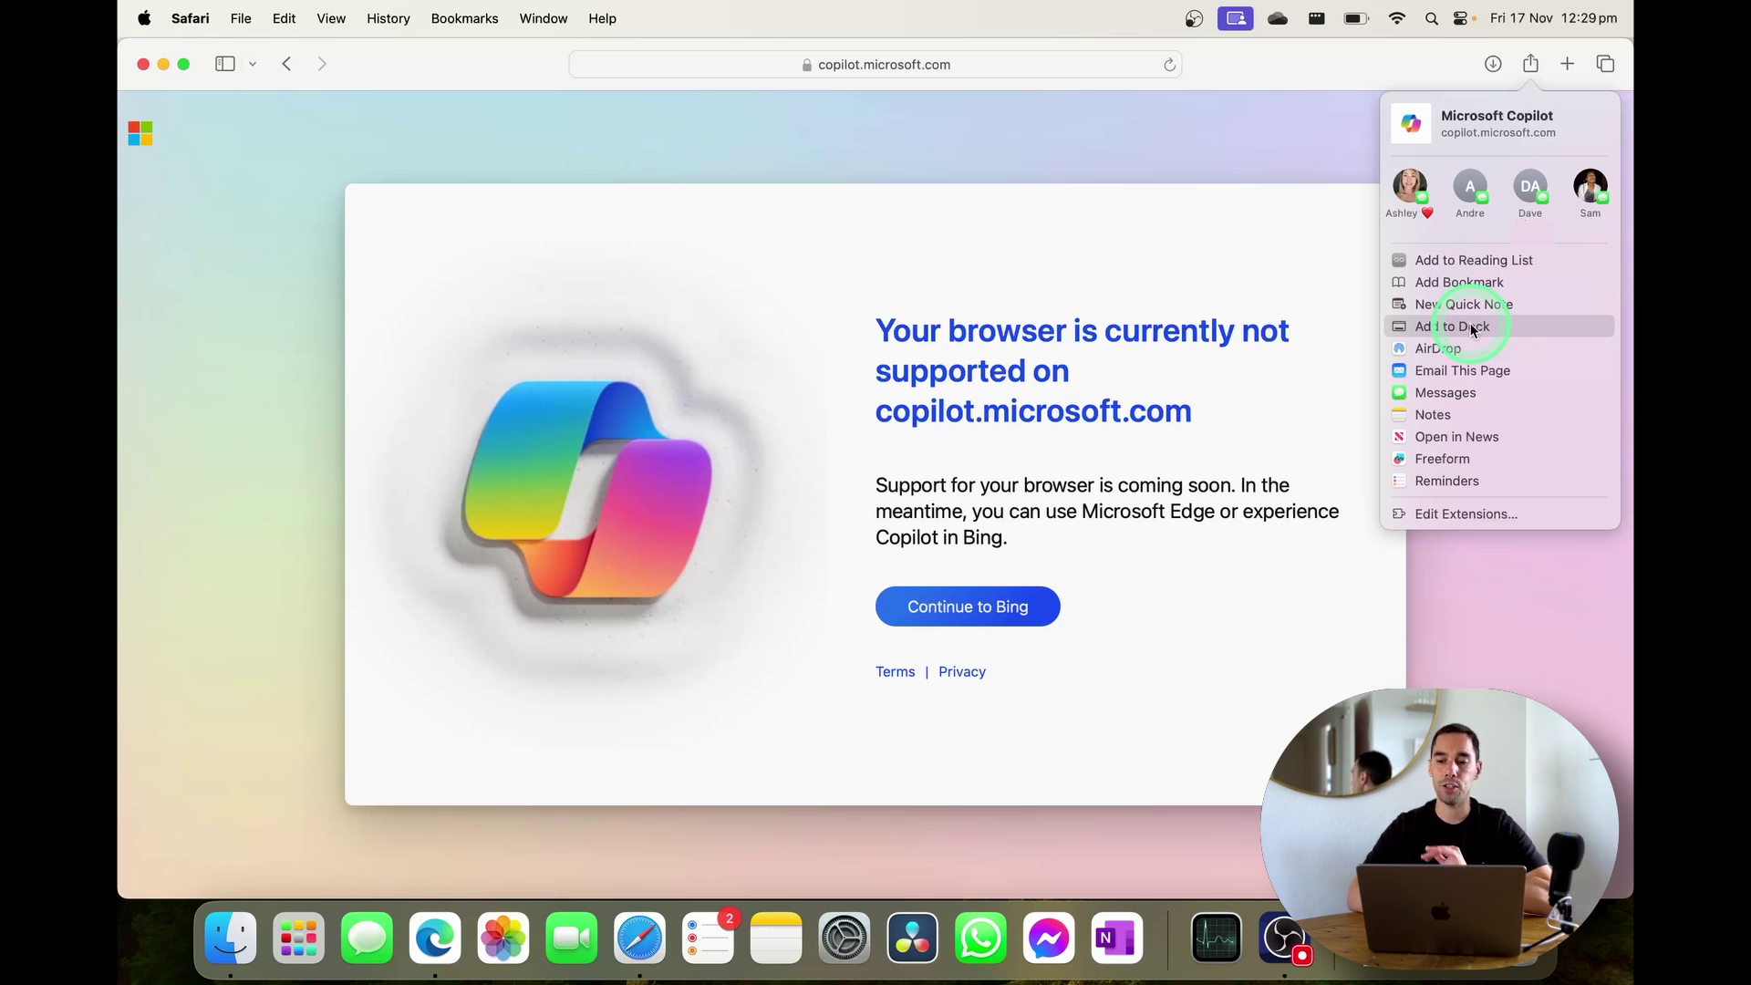
left_click(1472, 329)
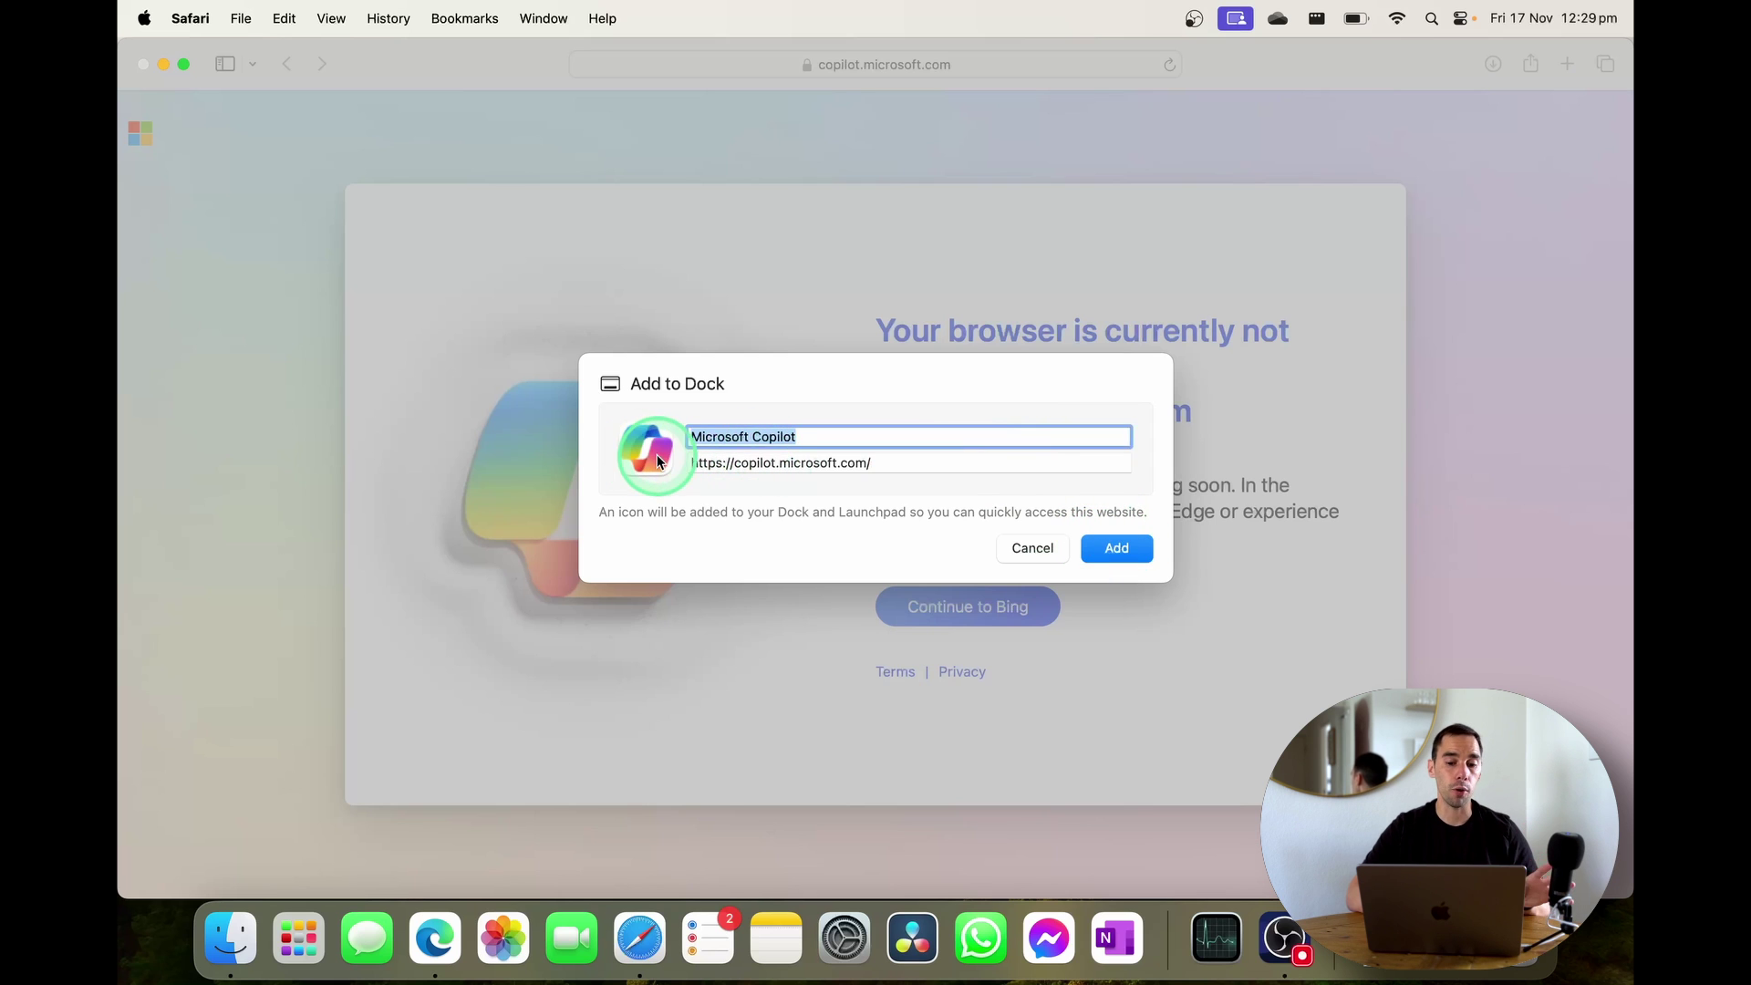
left_click(1118, 549)
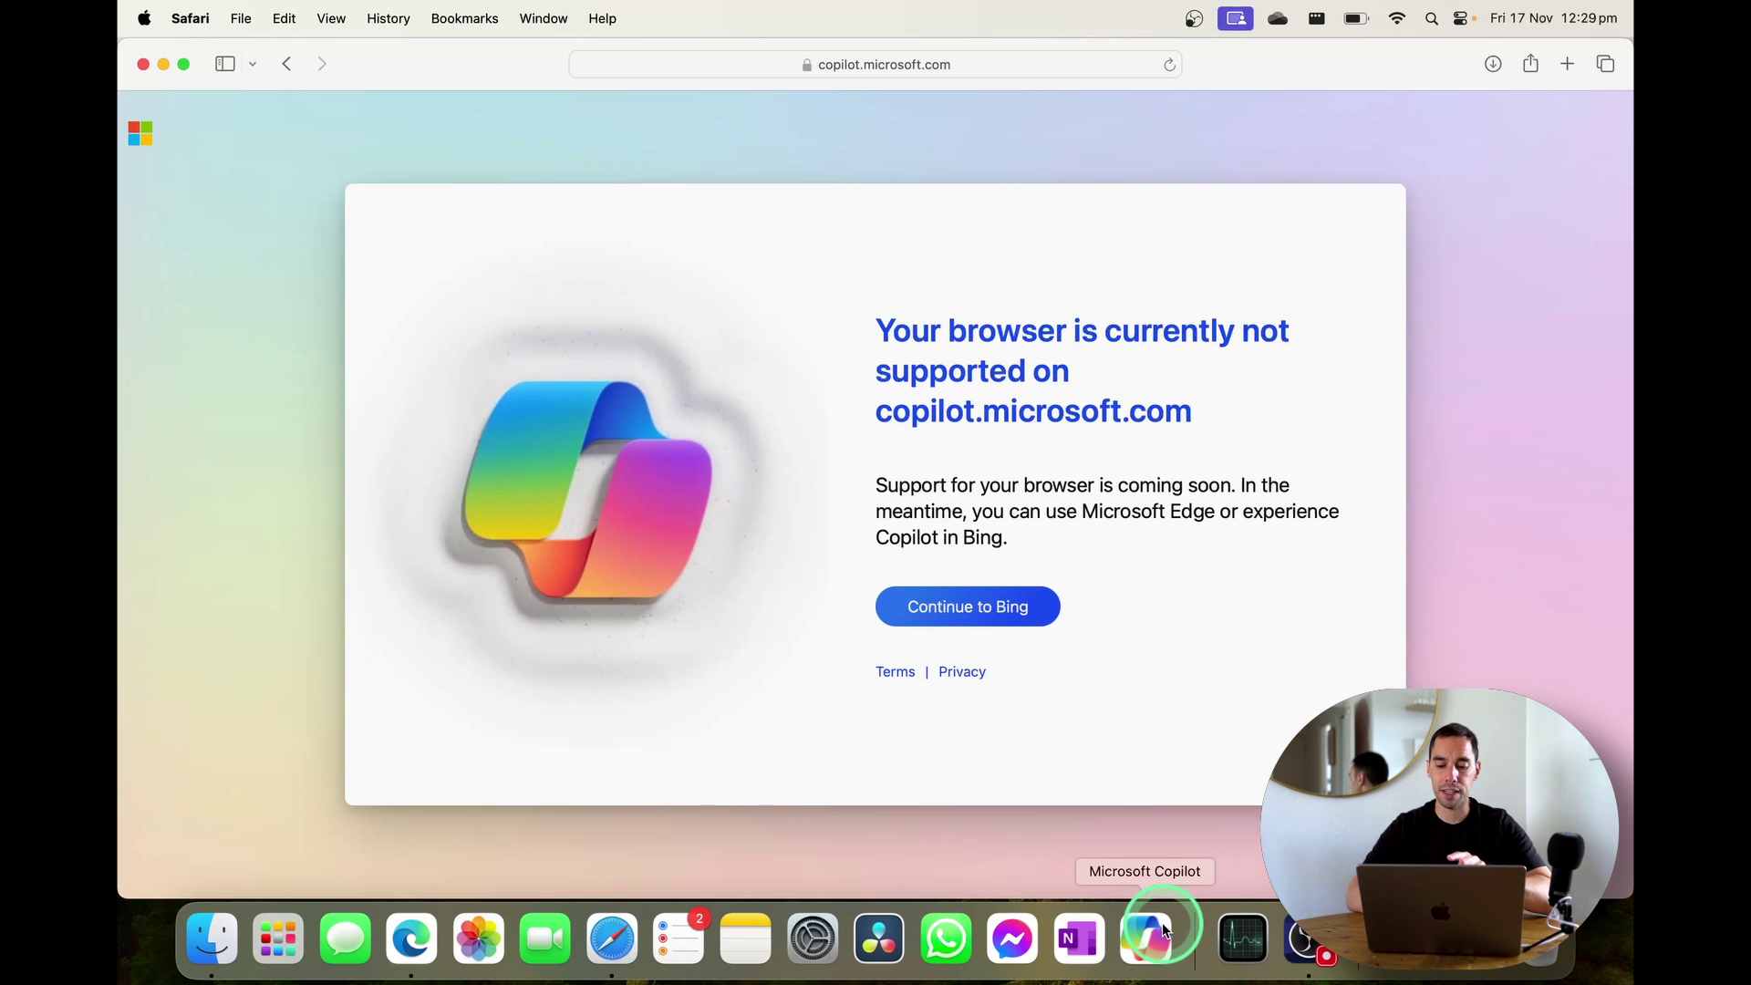
key("F4")
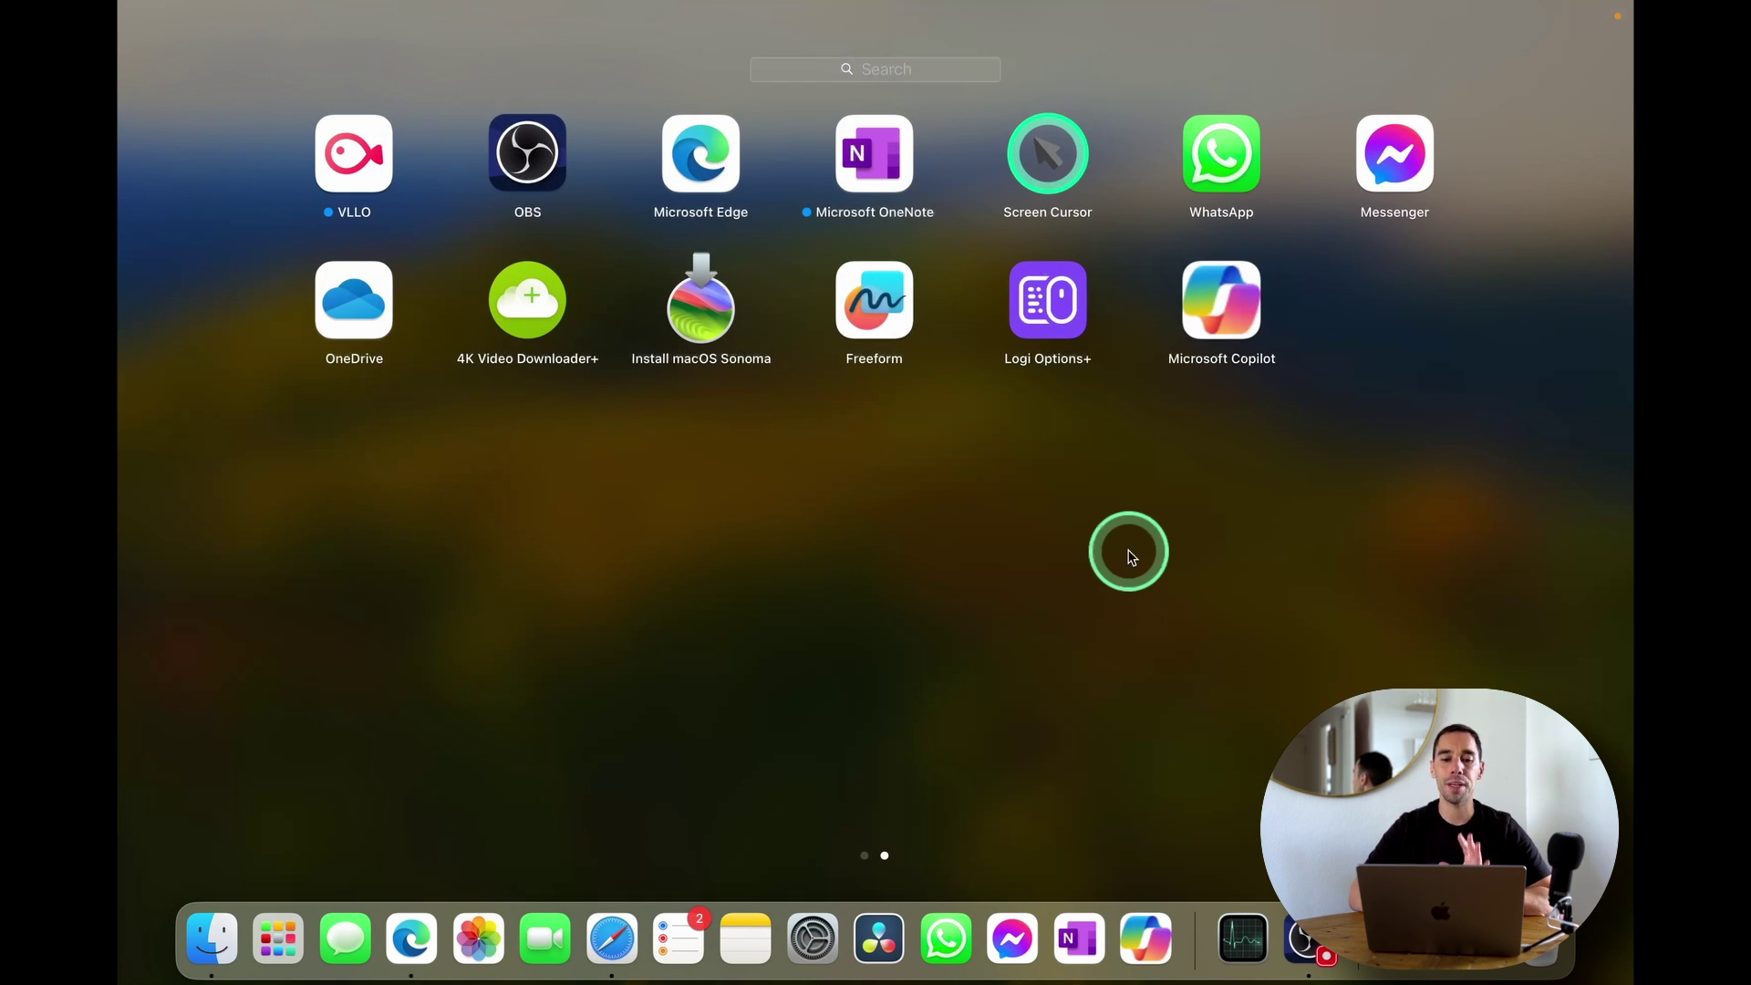
key("F3")
left_click(1036, 446)
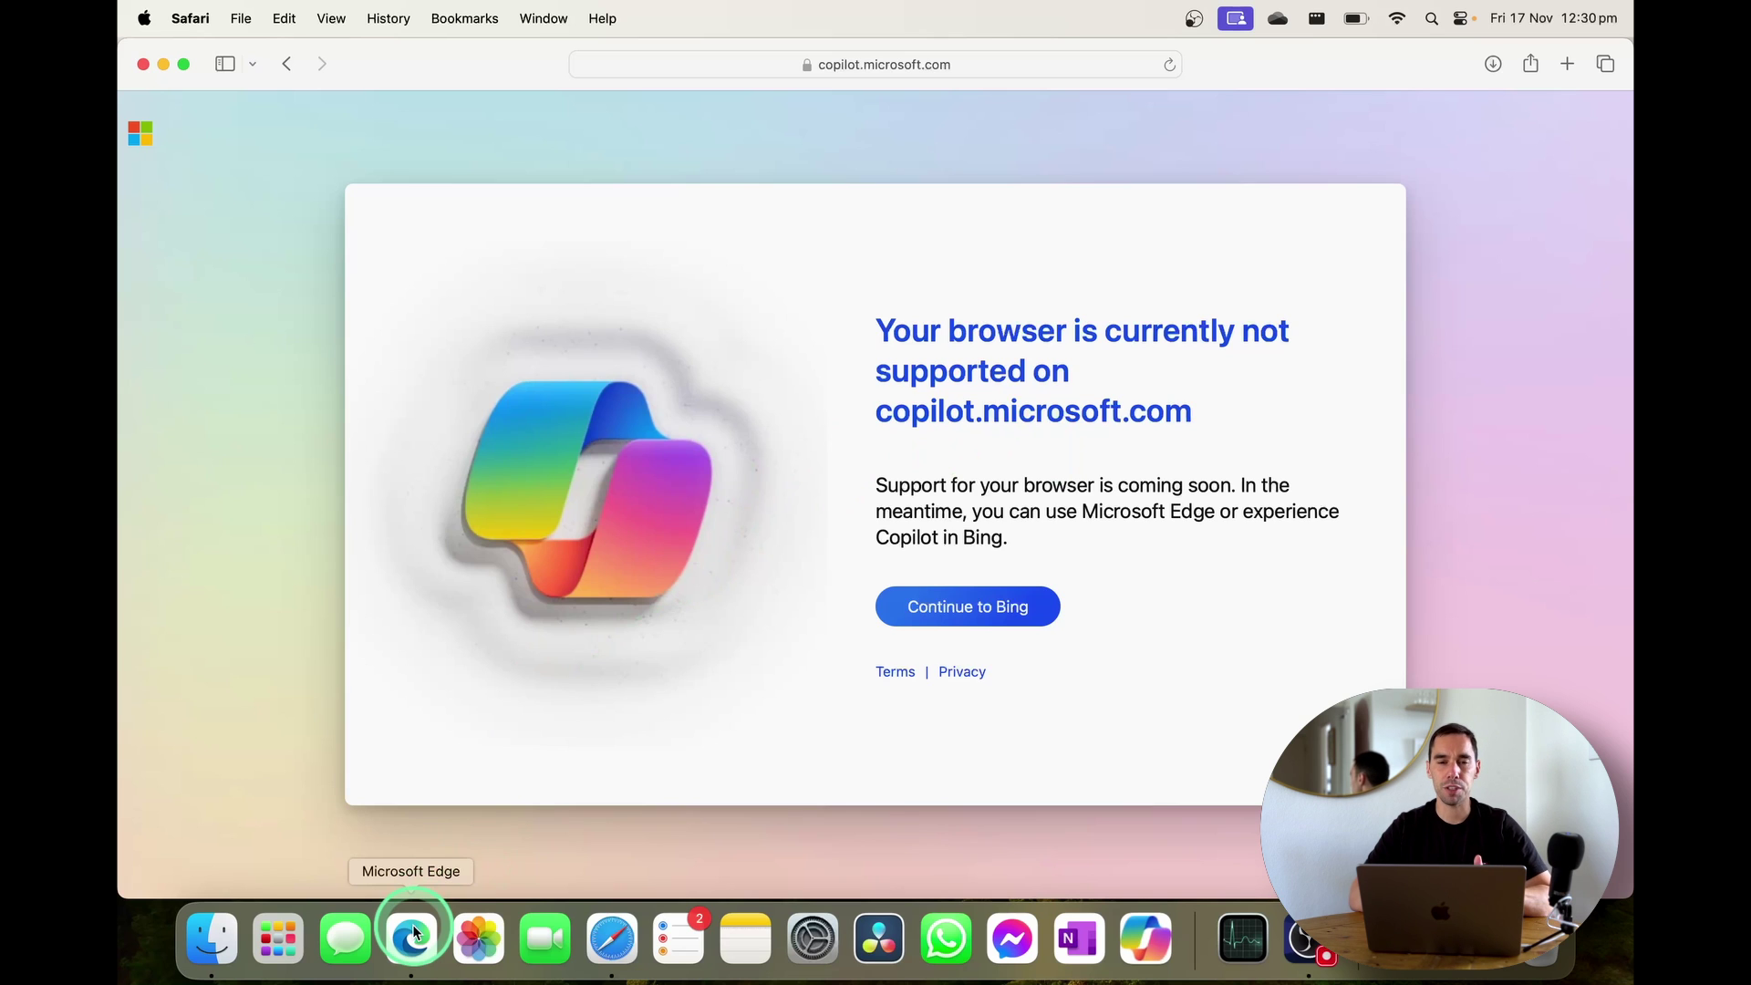
Step: Launch Microsoft Edge and load copilot.microsoft.com by typing 'copi' in the address bar
left_click(702, 717)
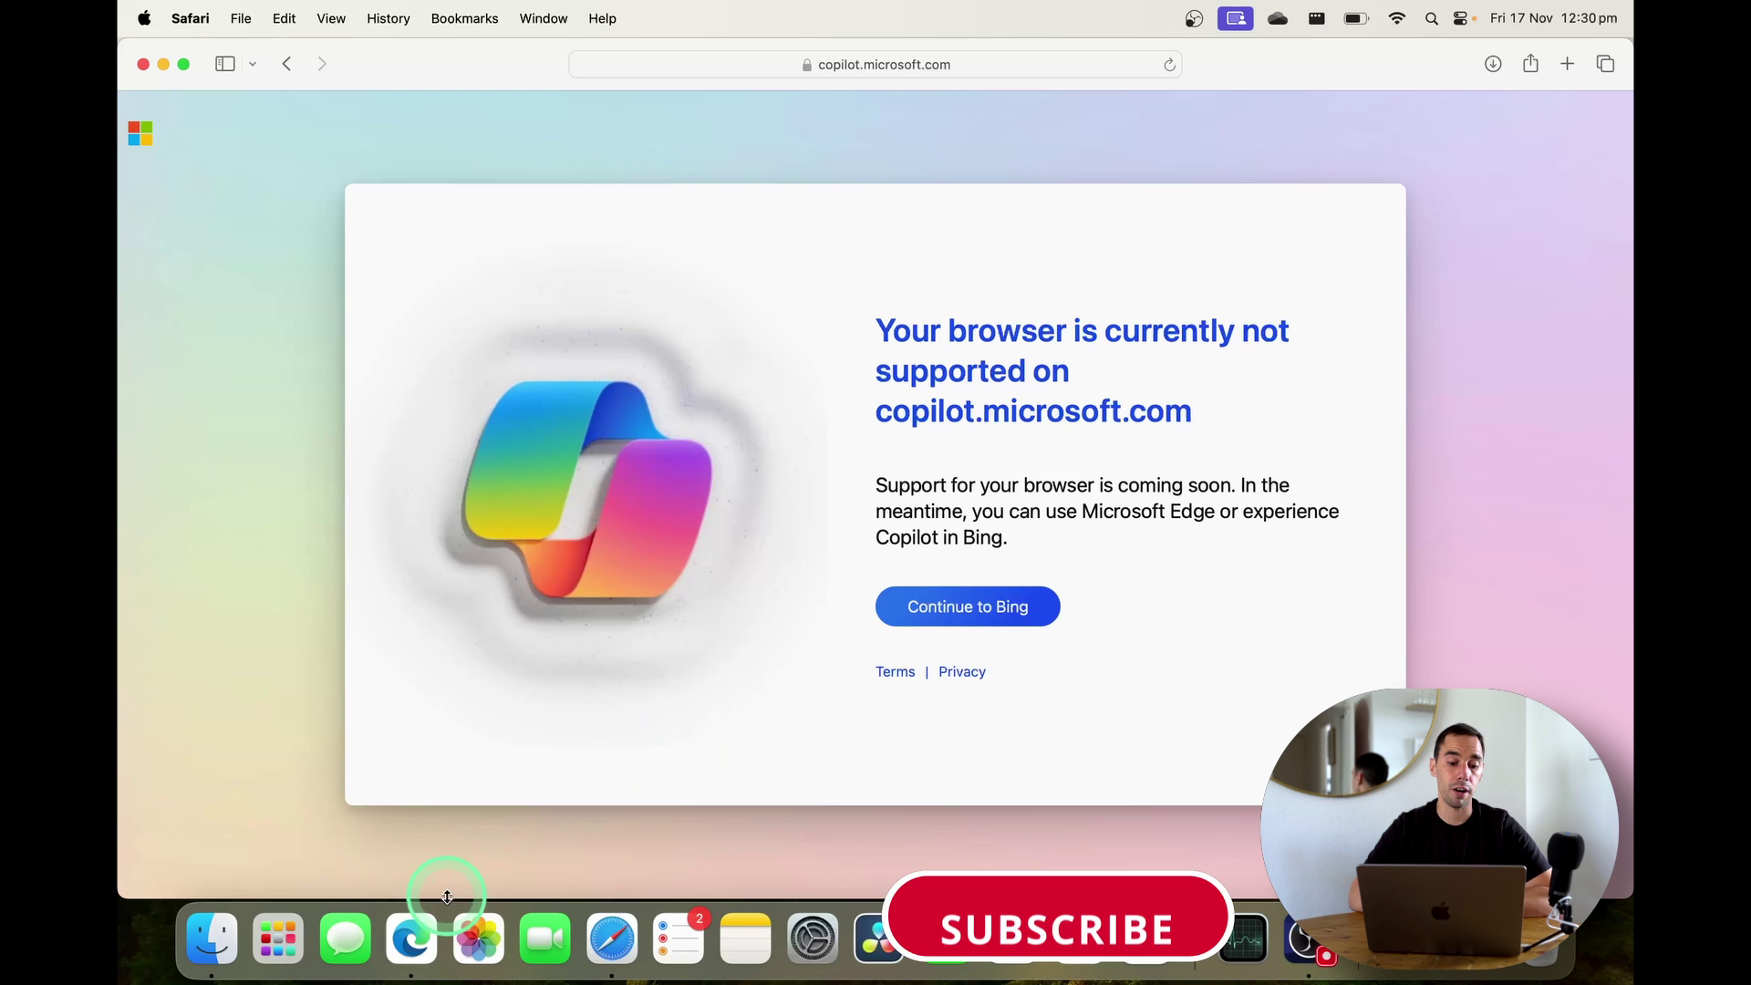
left_click(413, 939)
left_click(564, 493)
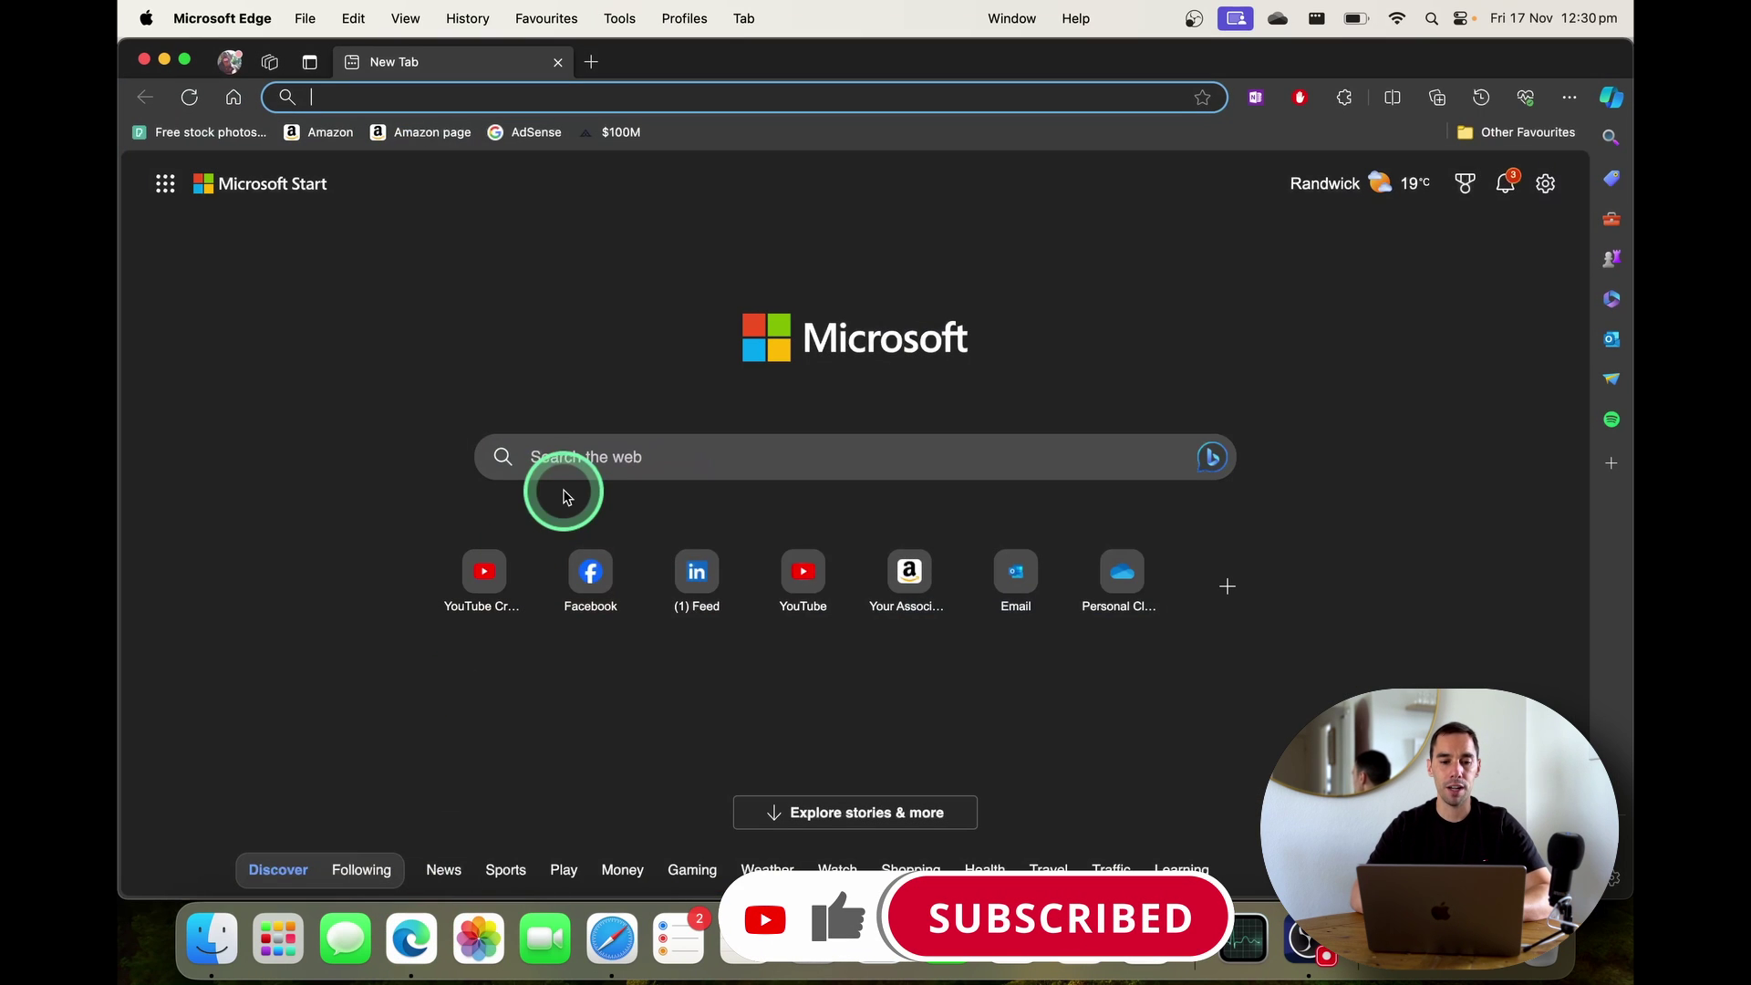
type("copi")
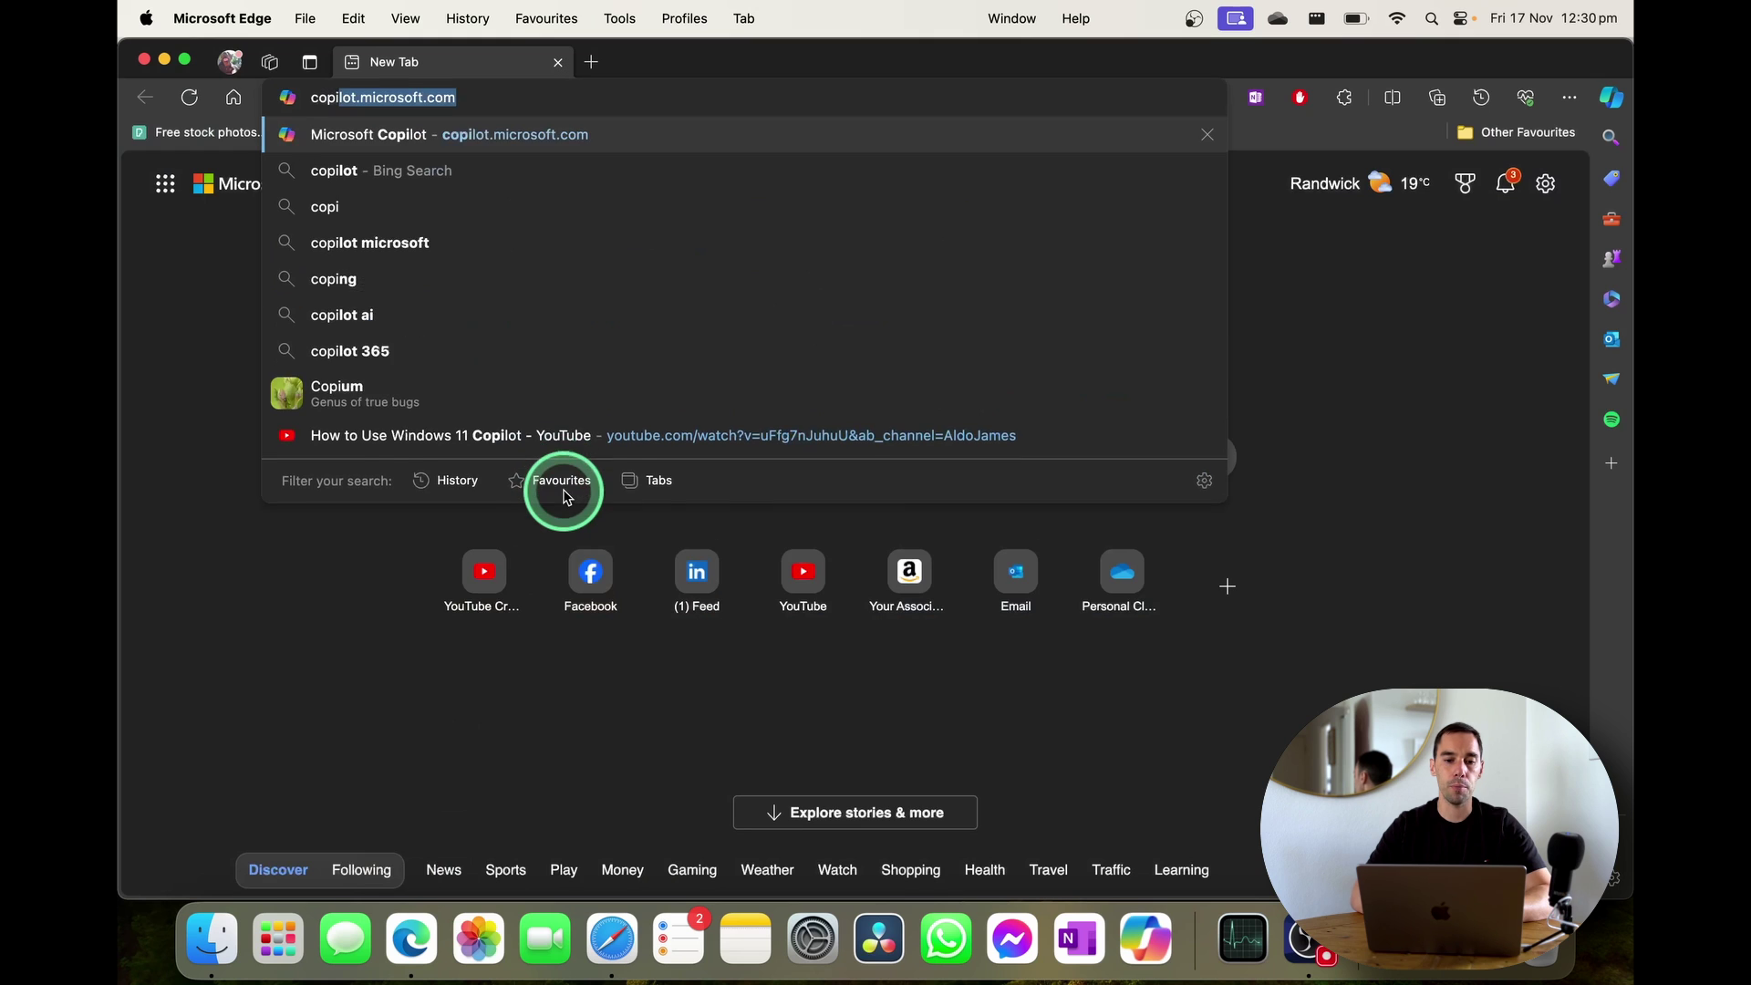
key("Return")
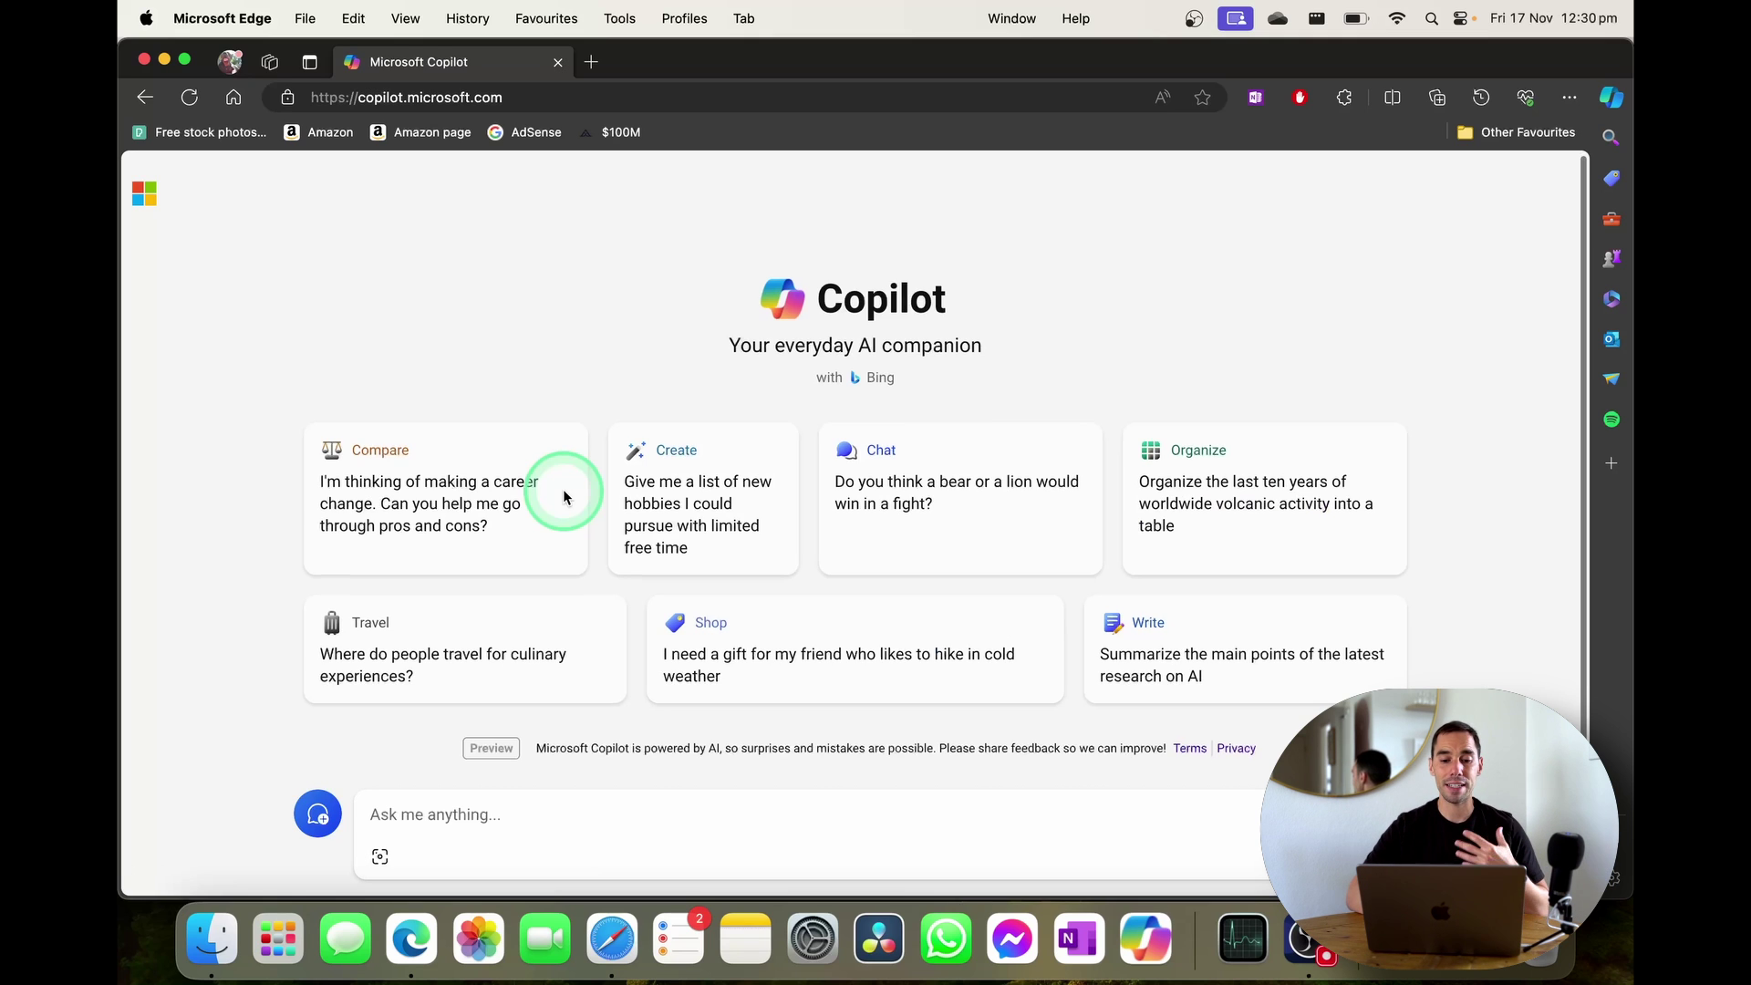
Step: Send the 'new hobbies with limited free time' suggestion, stop the reply, and scroll through it
scroll(564, 497, "down", 3)
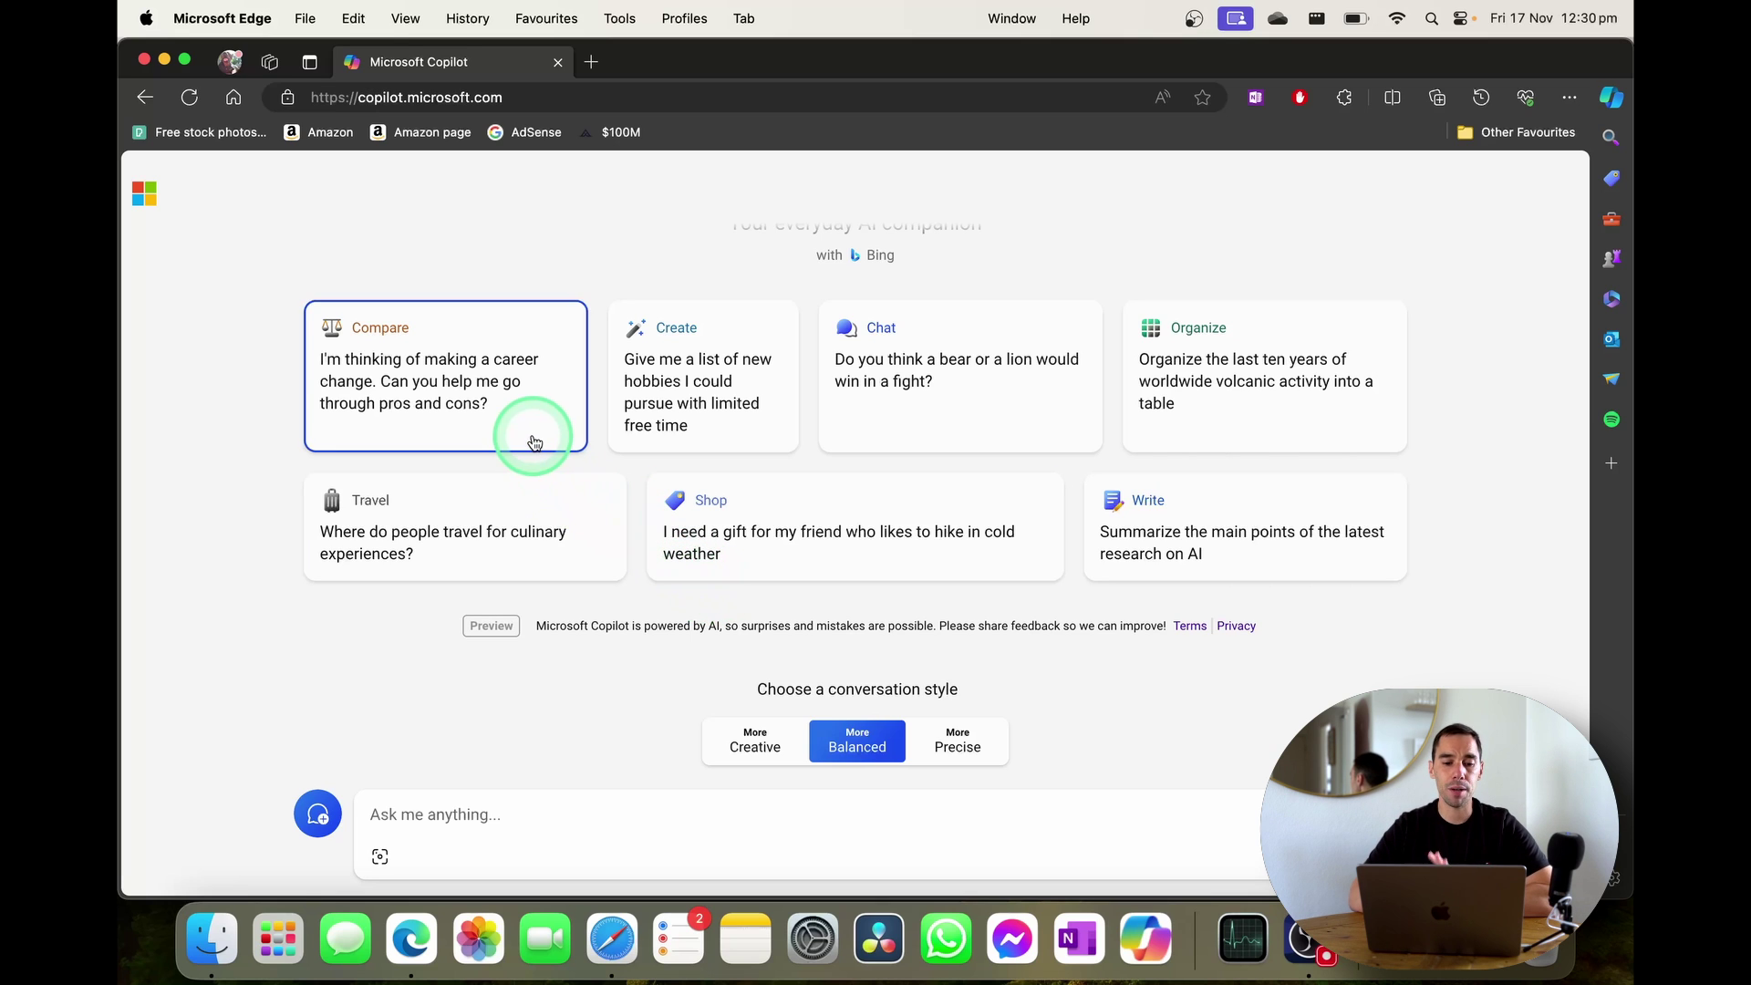
left_click(698, 418)
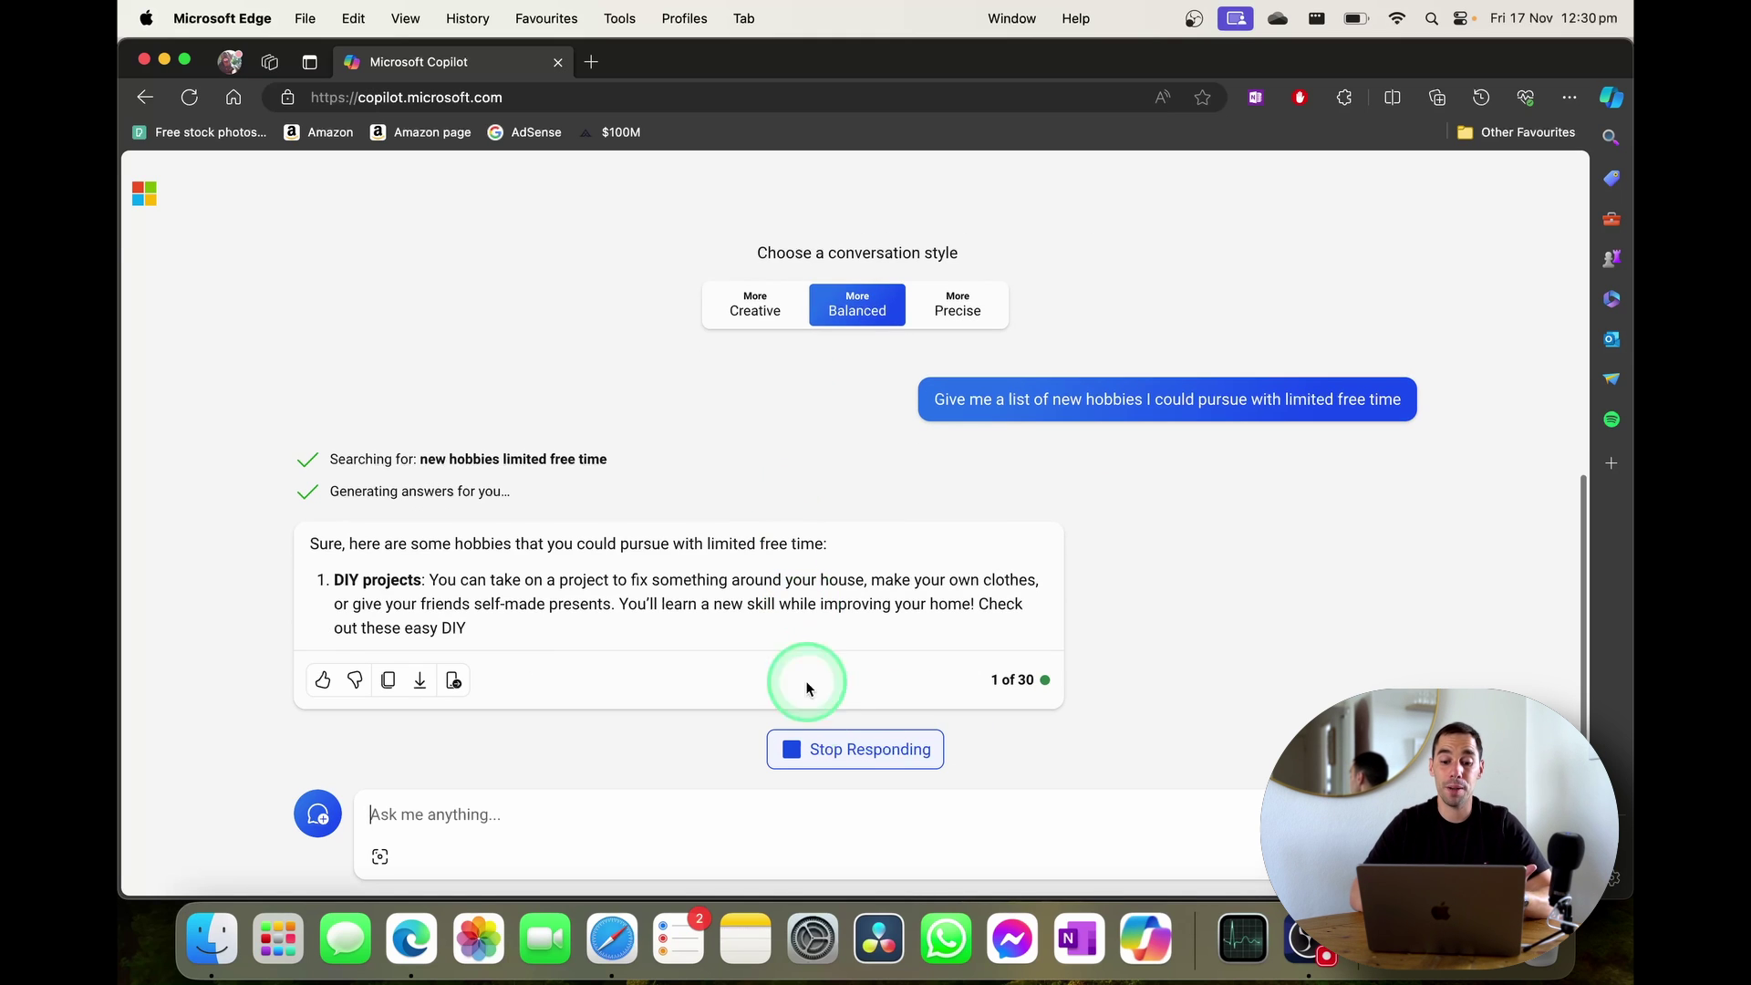
left_click(837, 750)
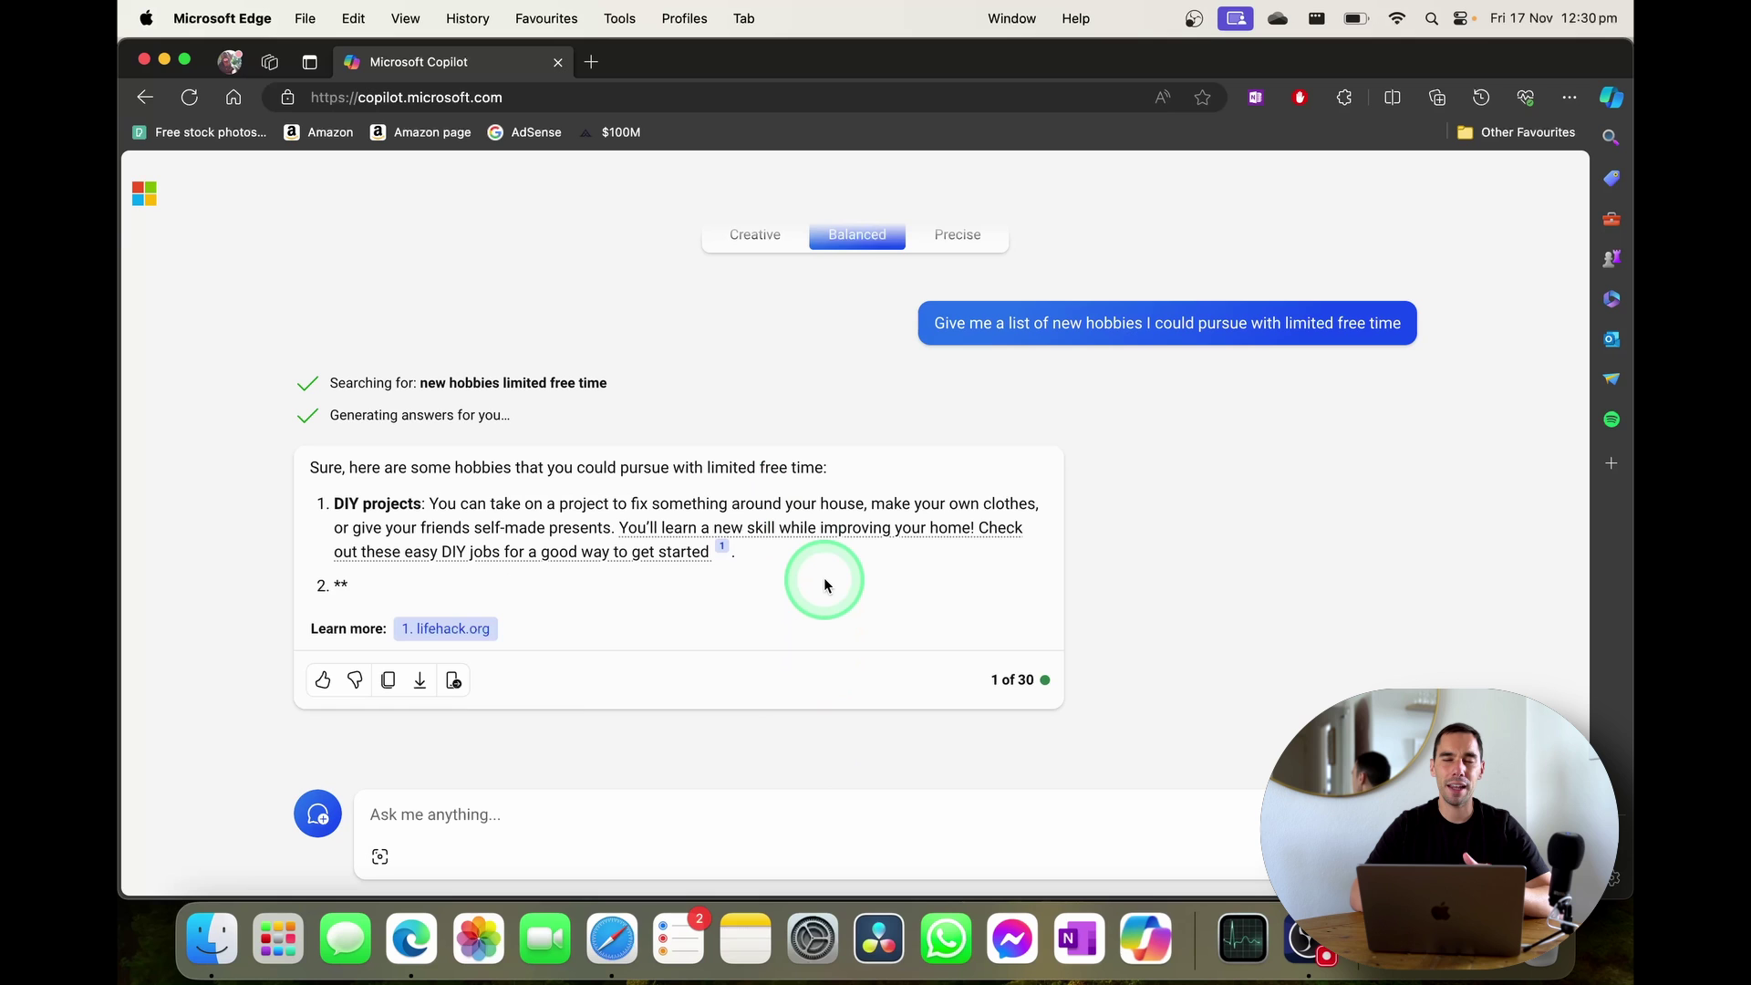
scroll(825, 585, "up", 10)
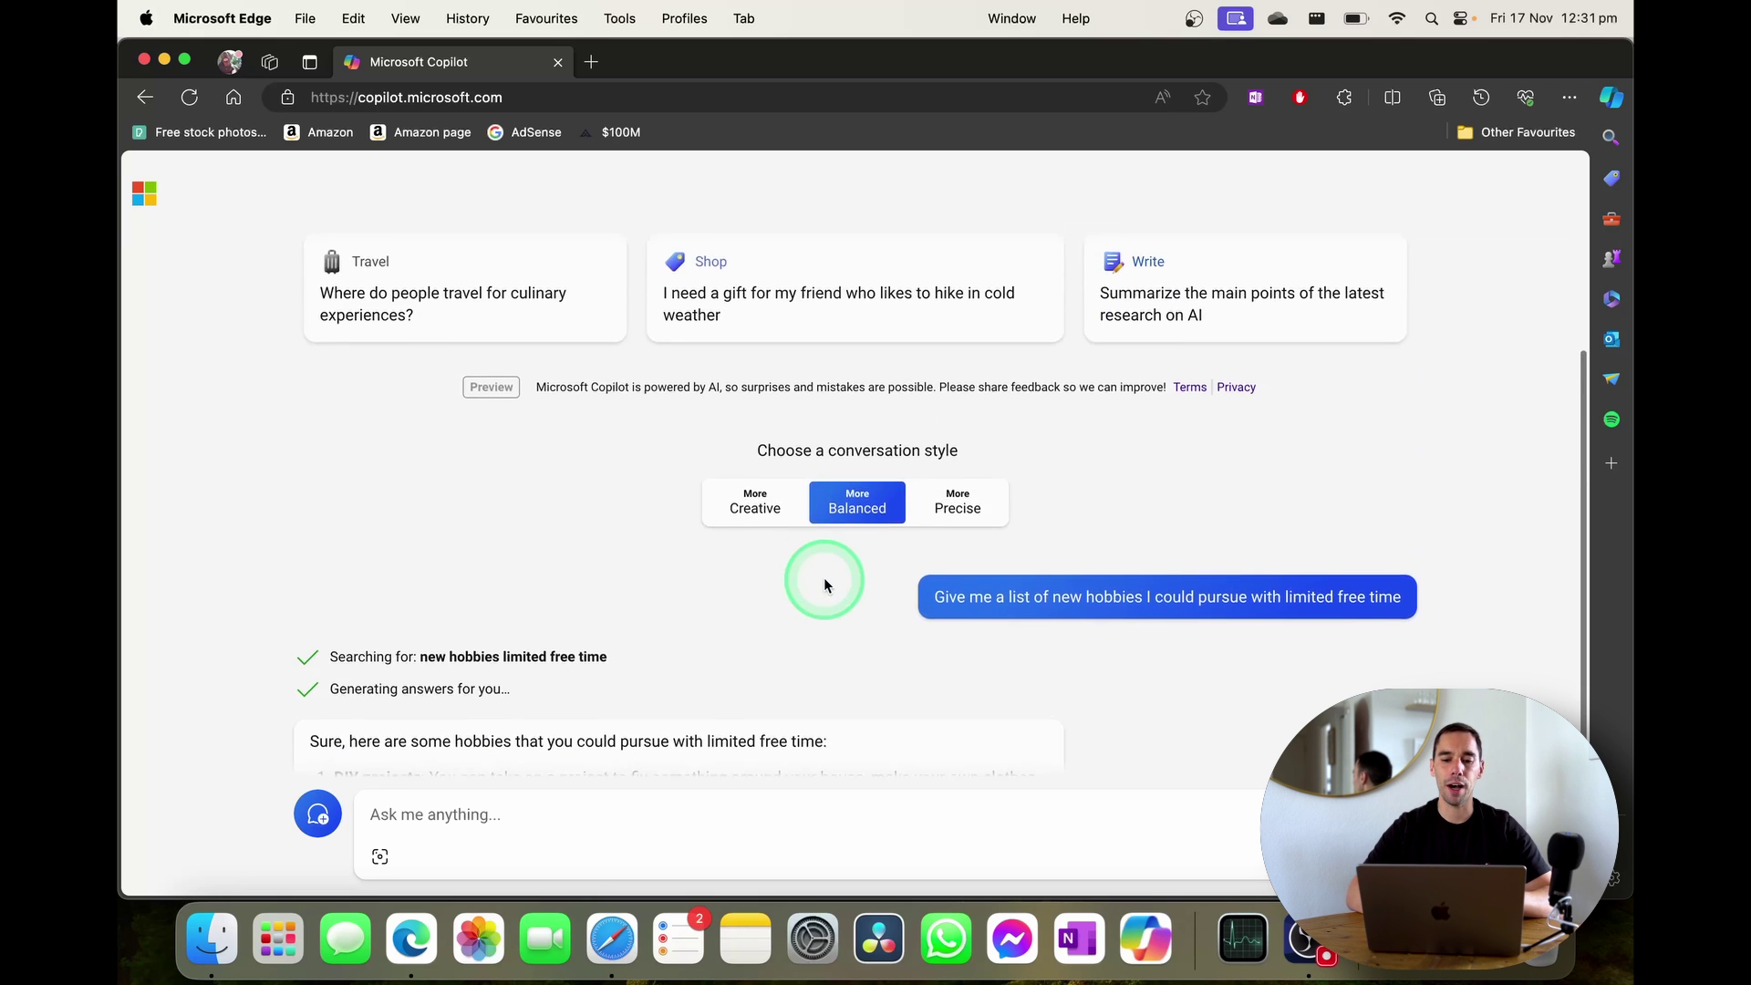
scroll(825, 584, "down", 2)
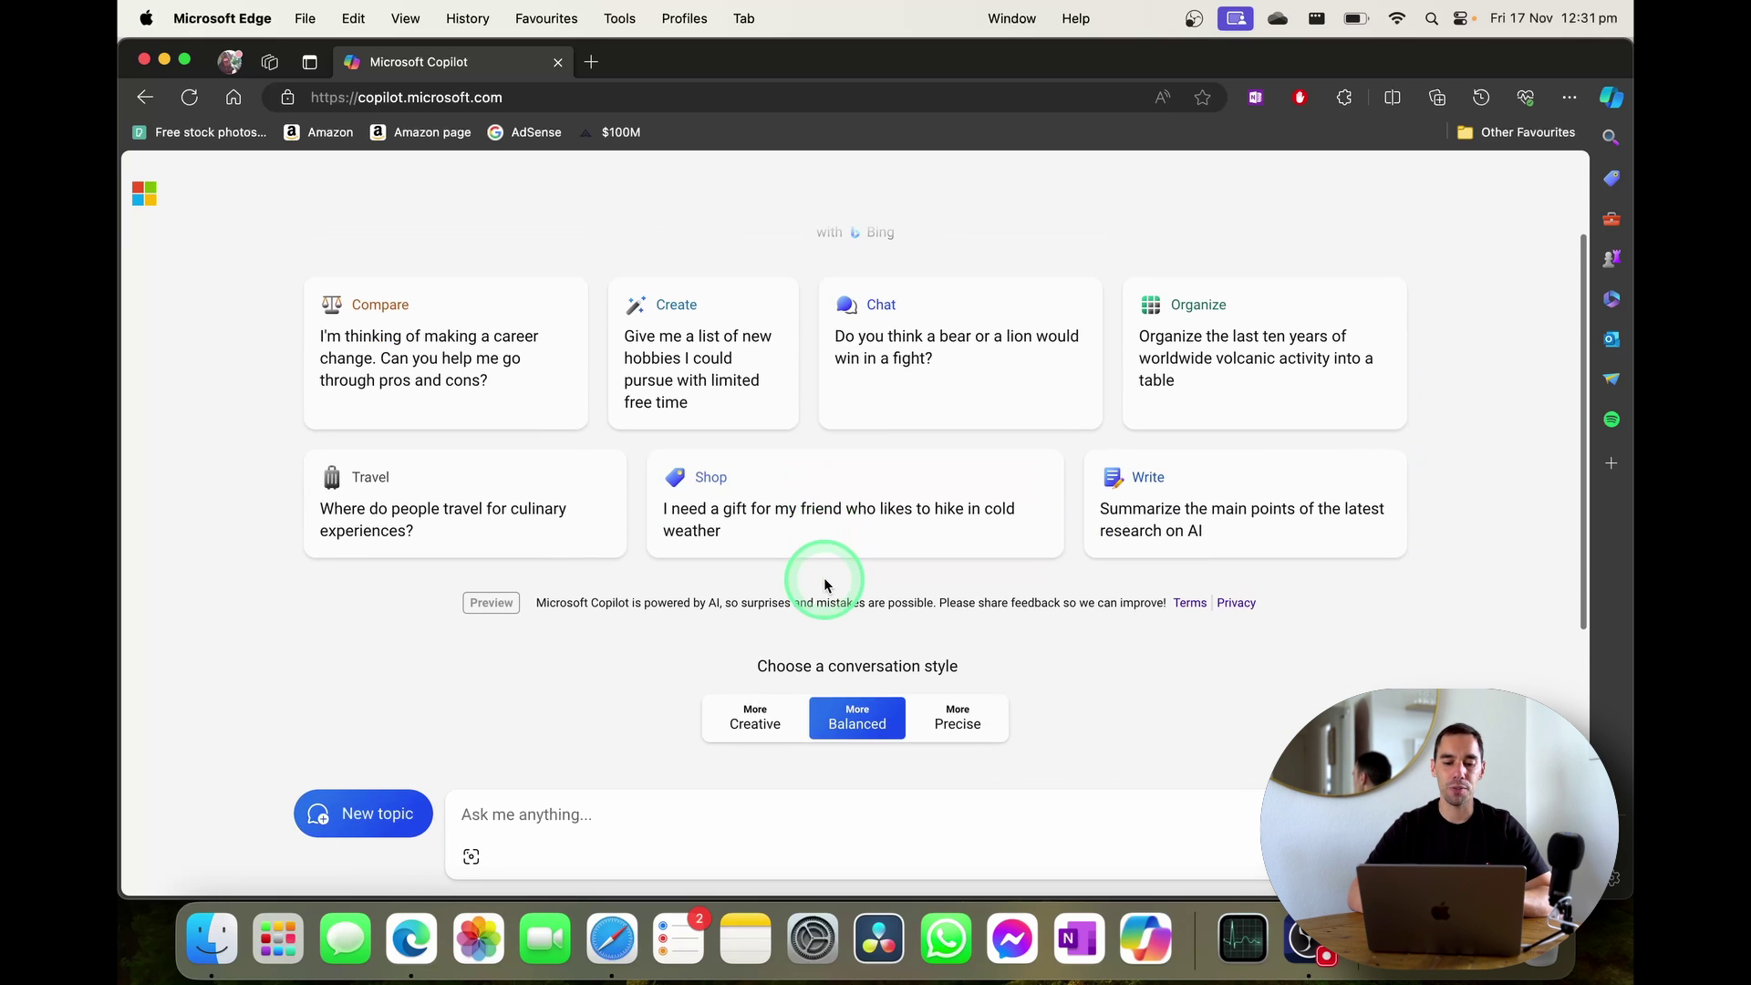
scroll(825, 585, "down", 10)
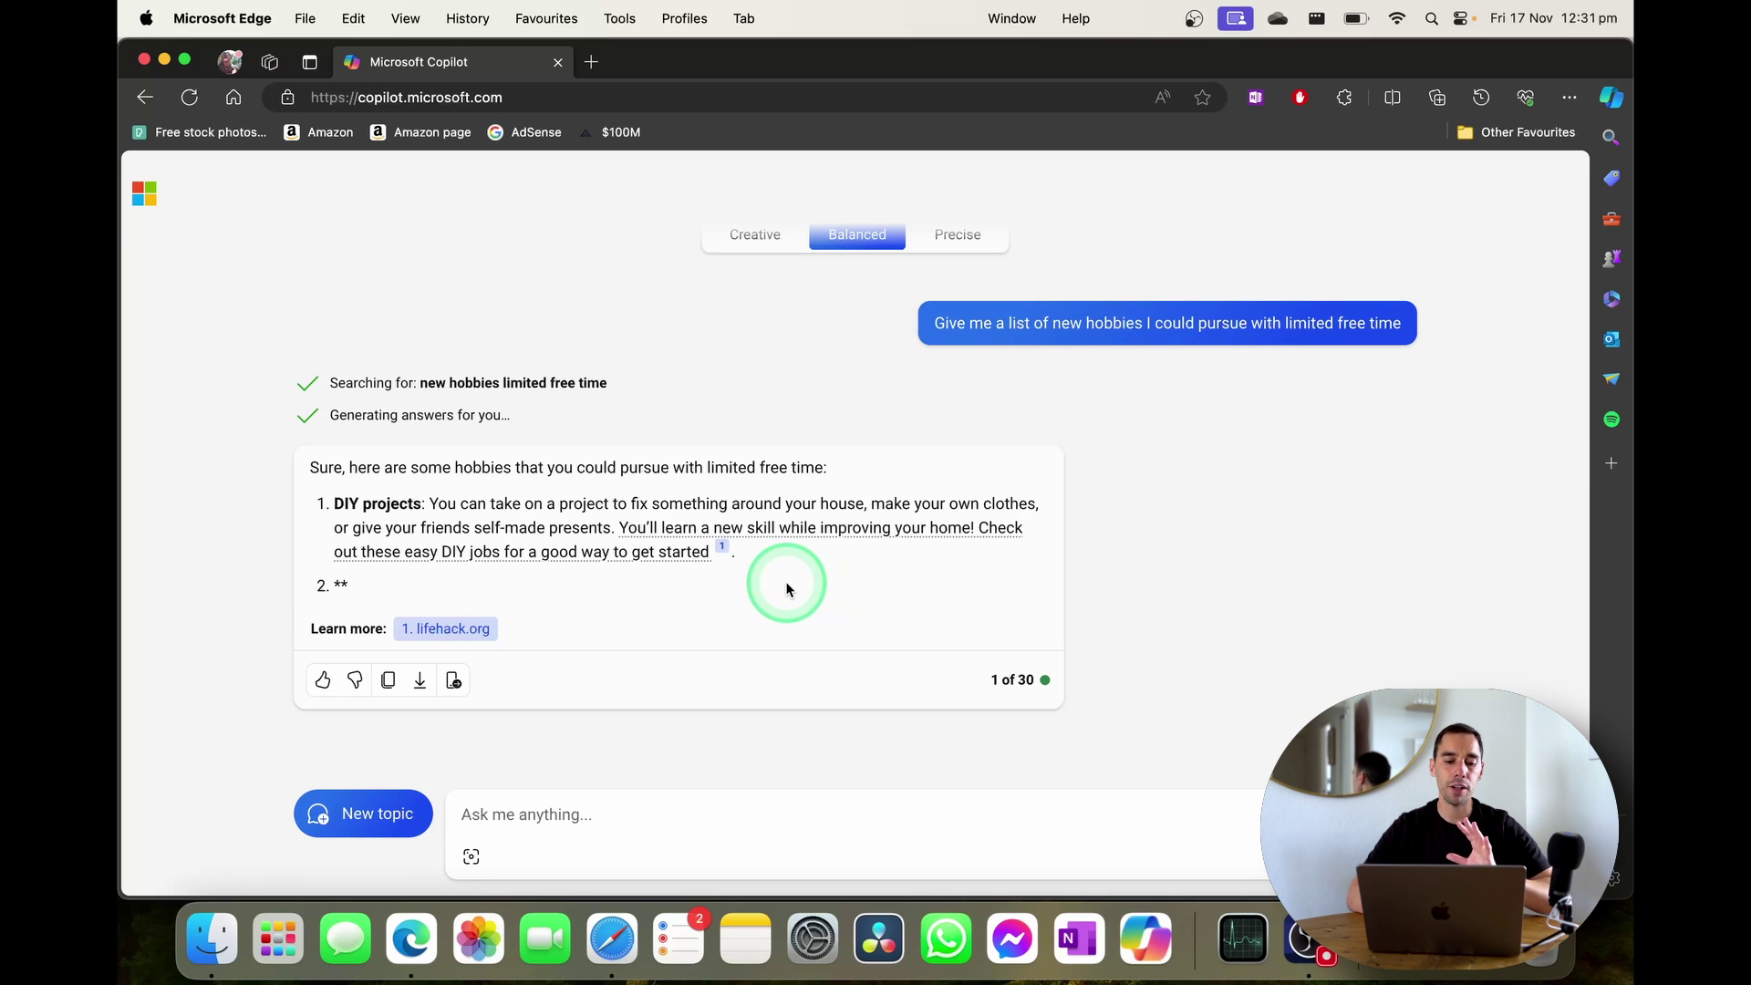
Step: Start a New topic, try Creative and Balanced, then settle on the Precise conversation style
left_click(352, 823)
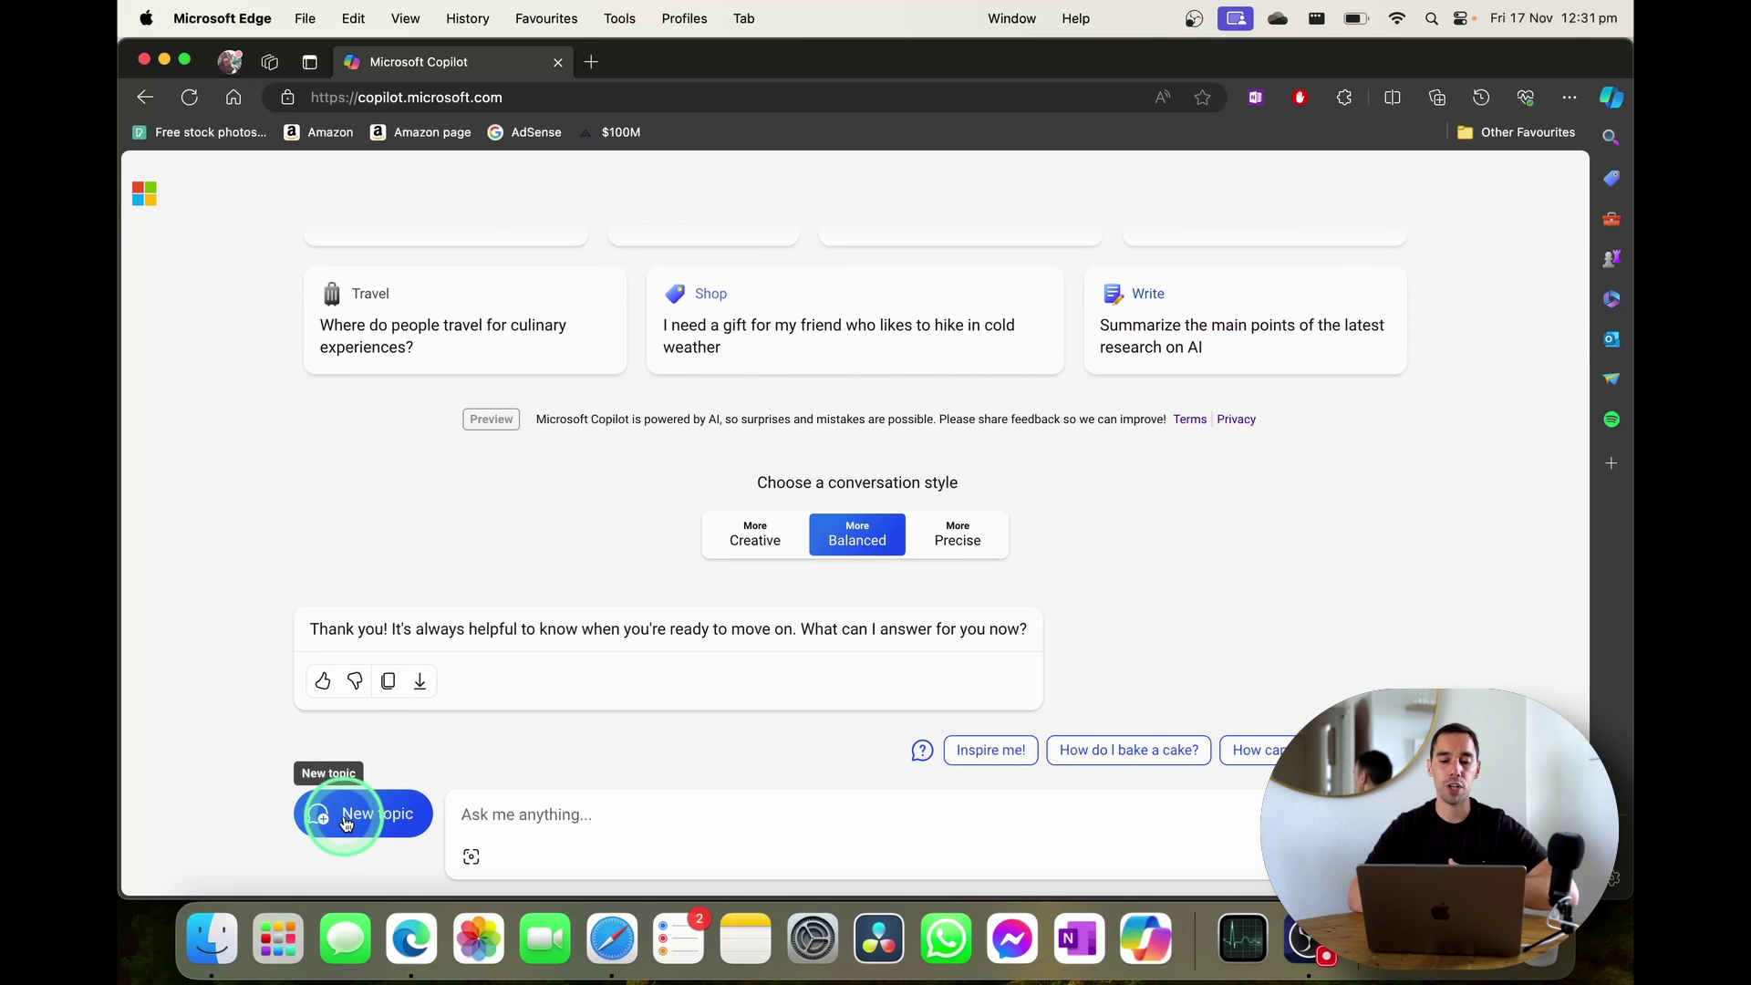
scroll(630, 558, "up", 5)
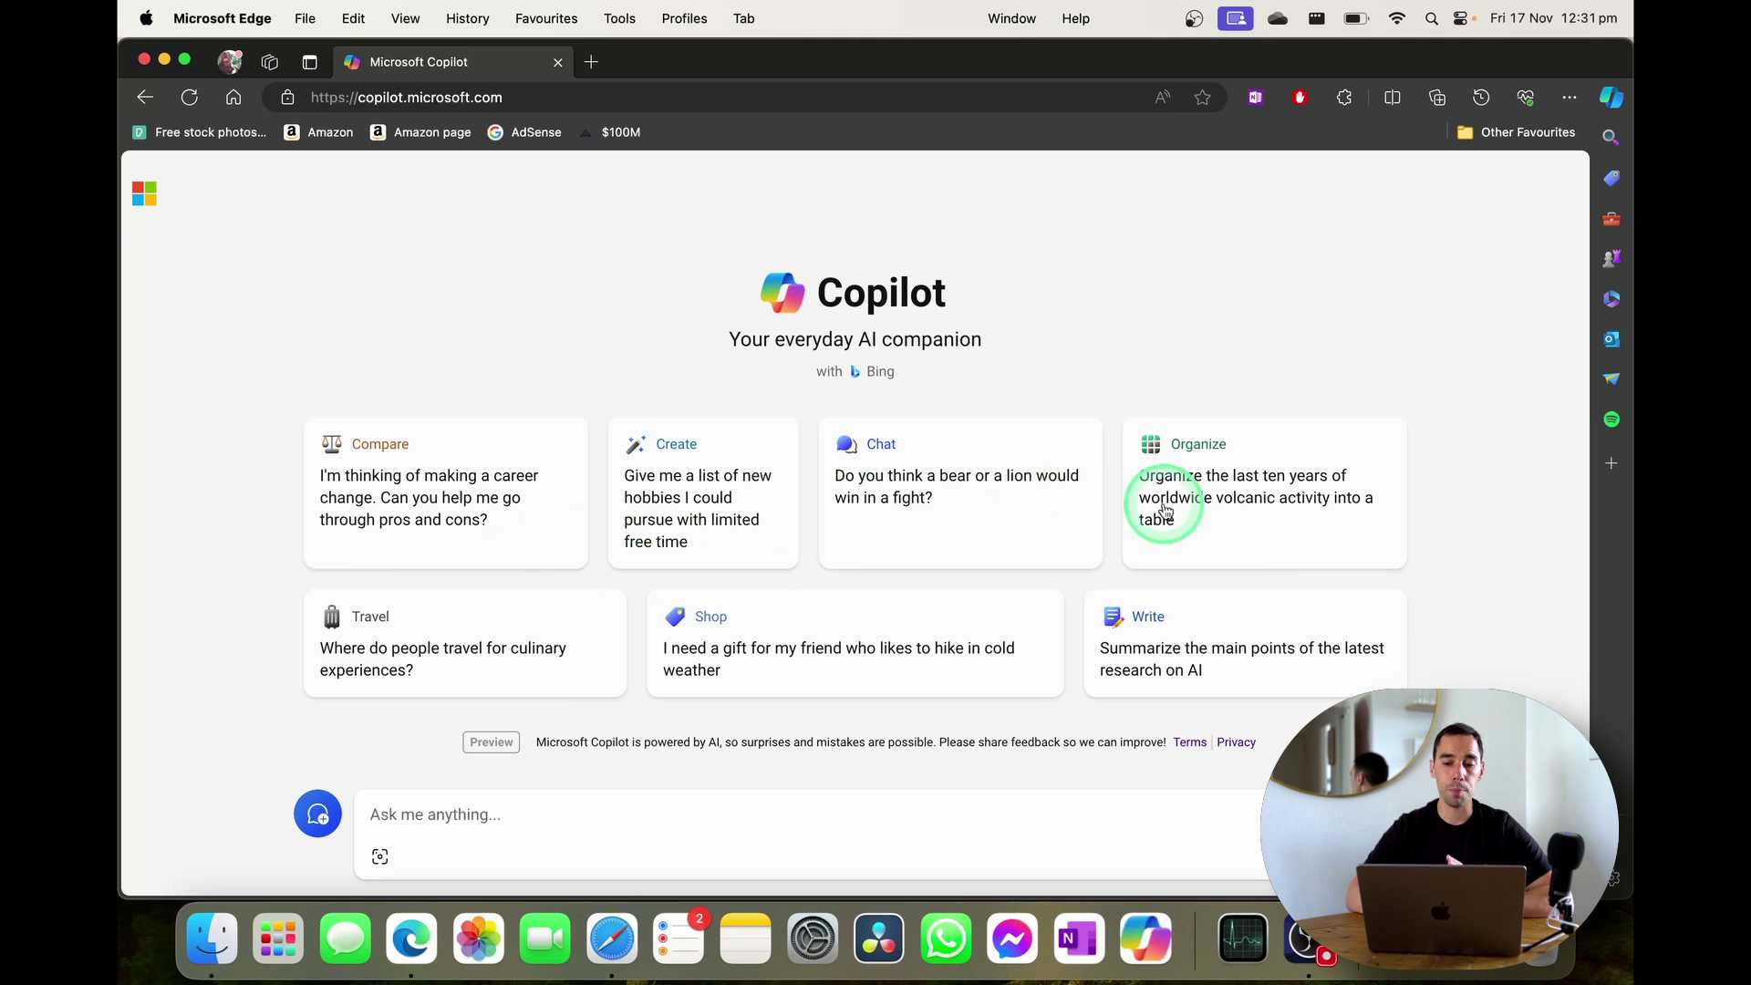
scroll(1058, 615, "down", 4)
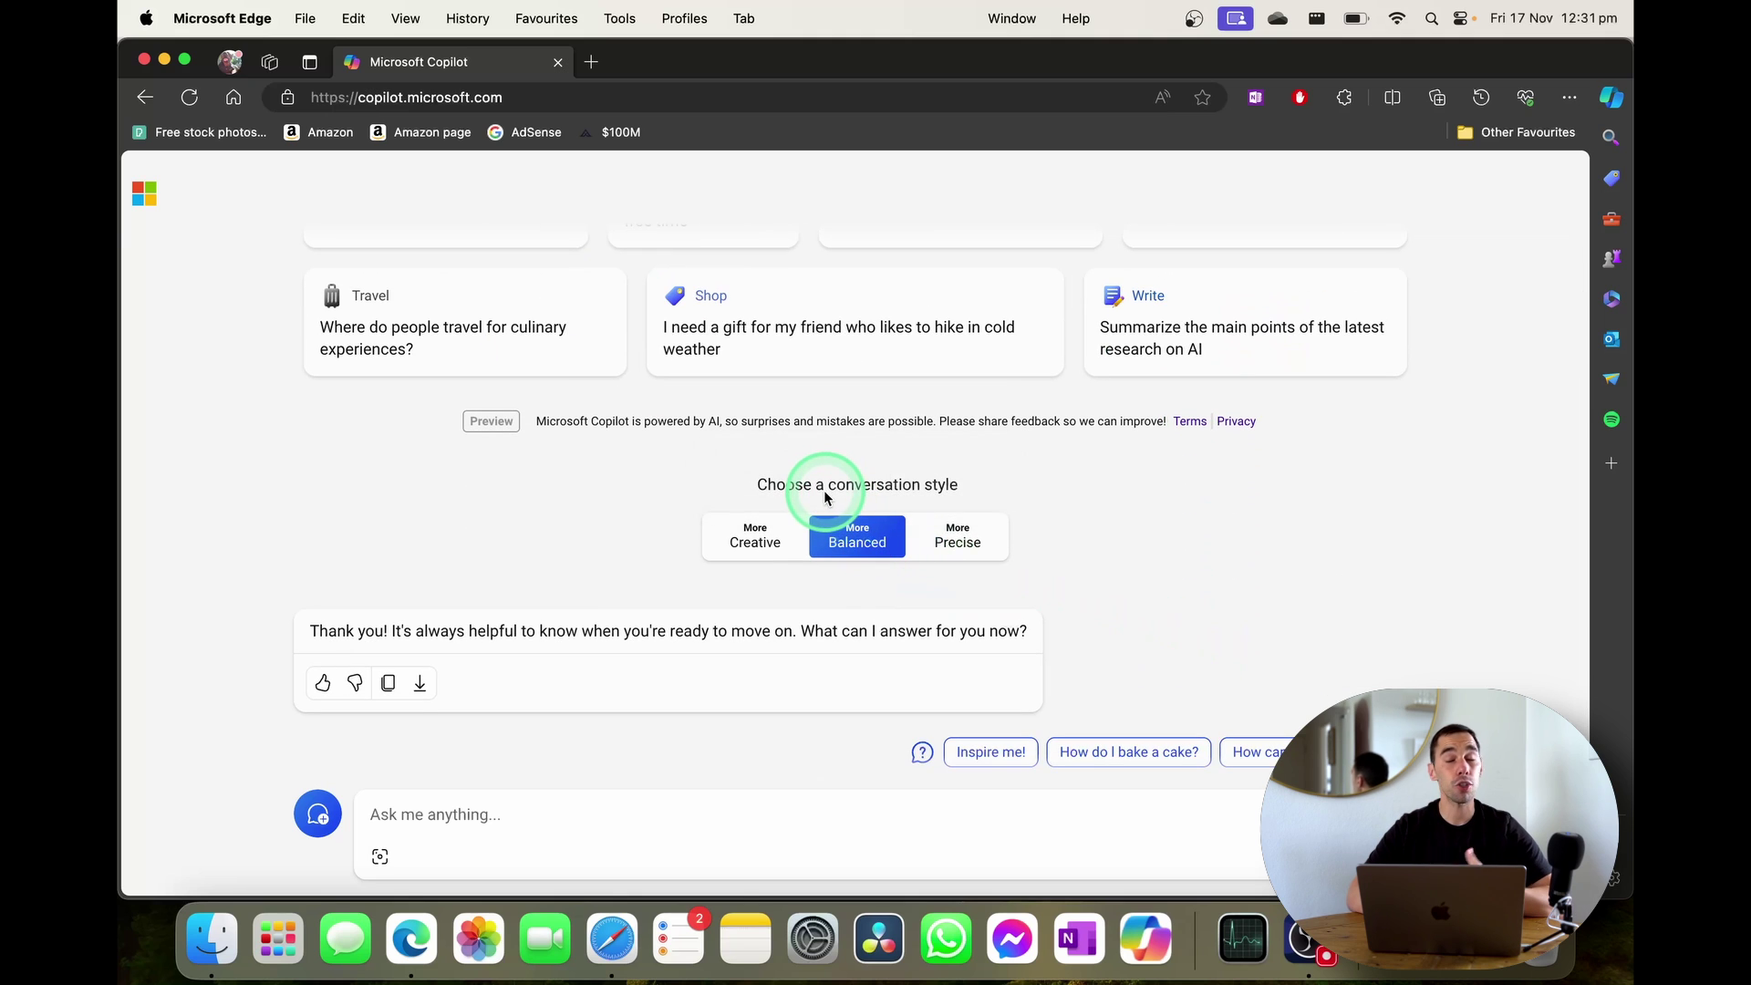
left_click(778, 538)
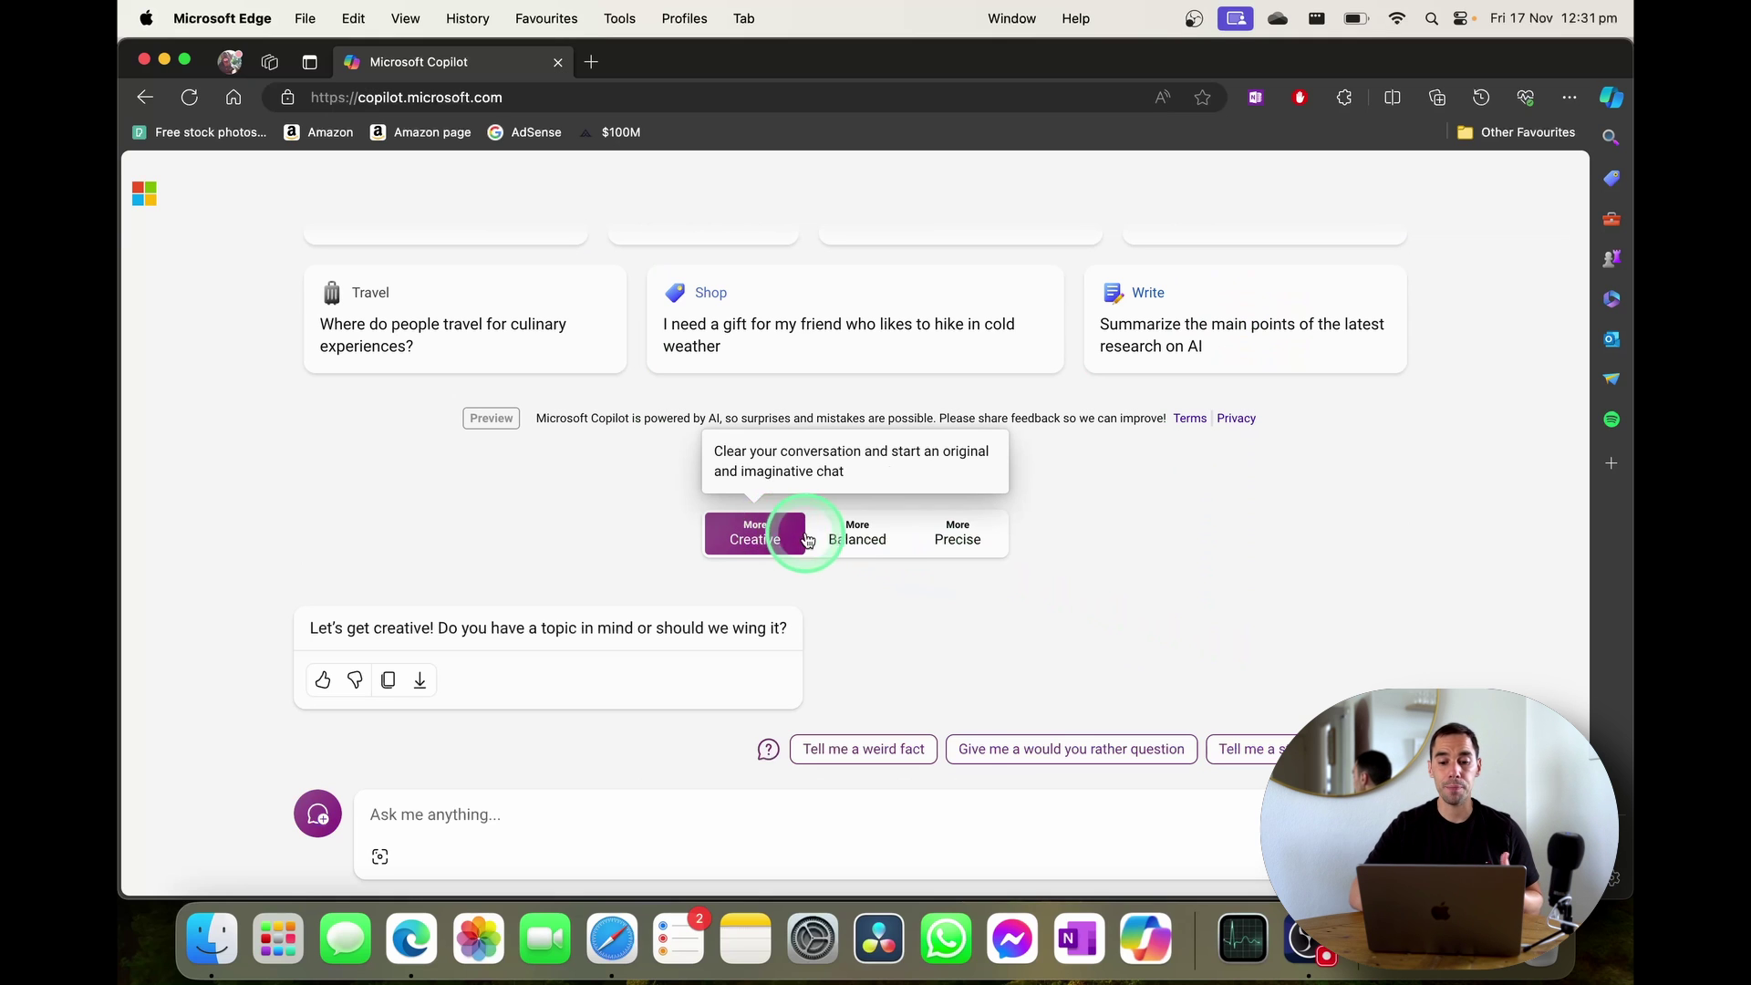
left_click(837, 540)
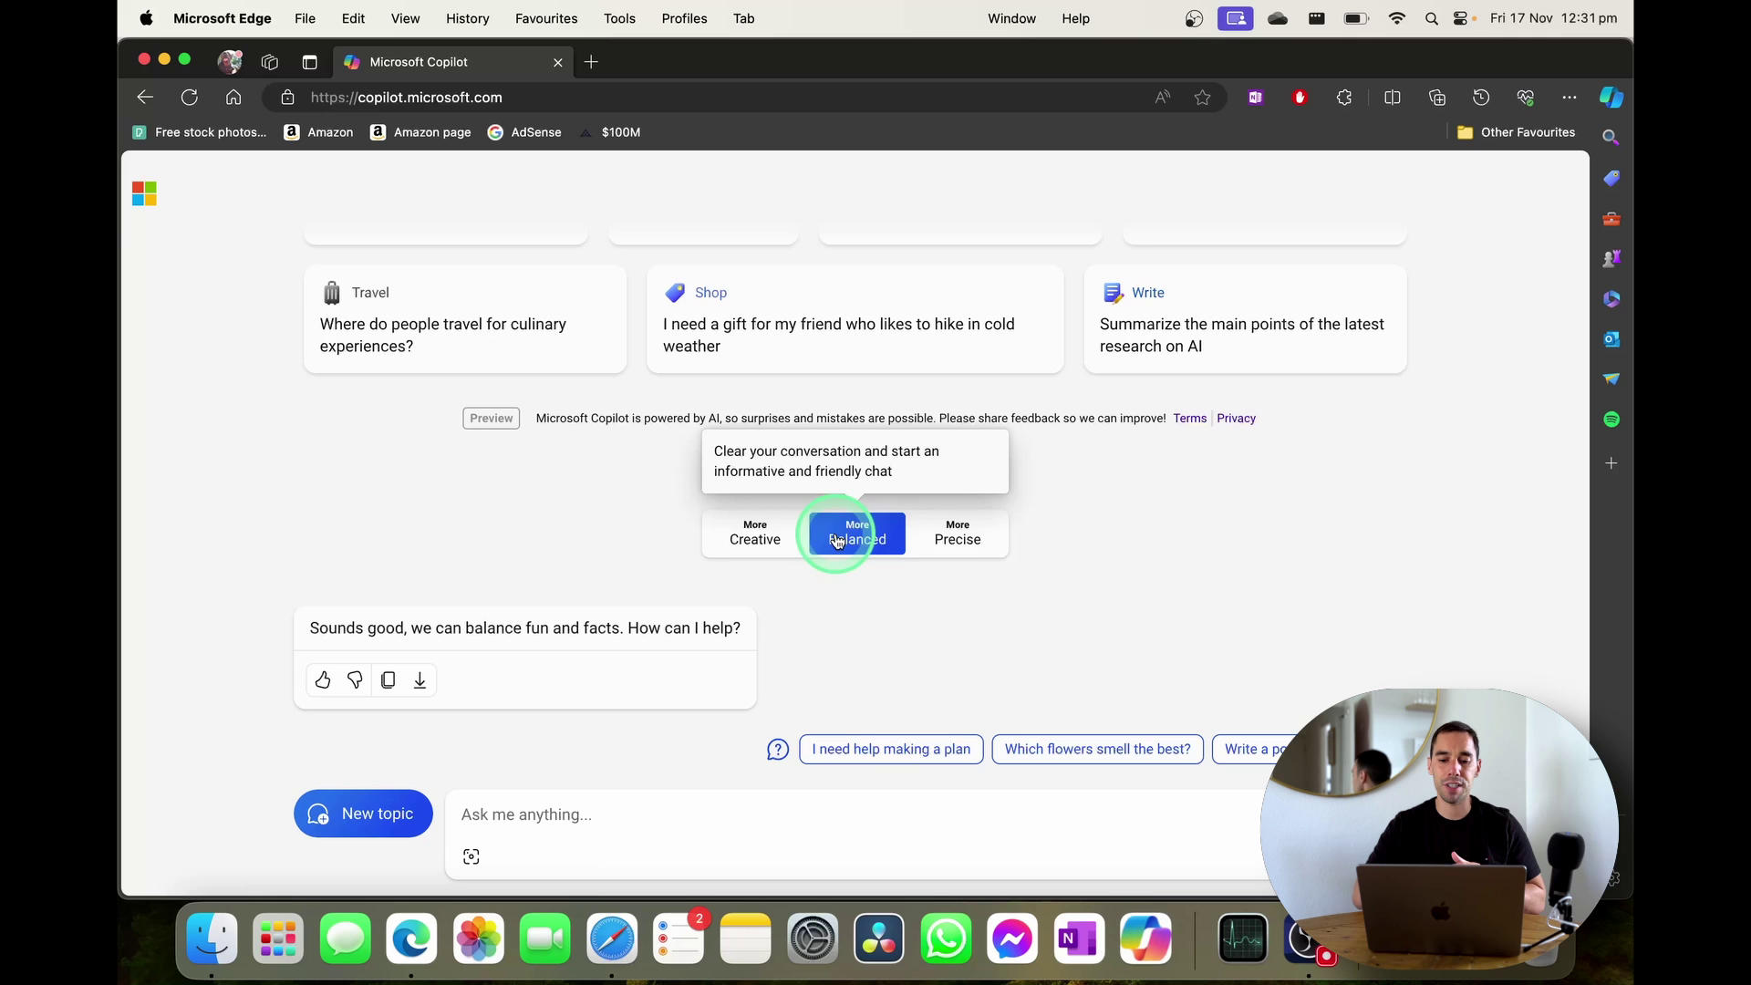
left_click(956, 538)
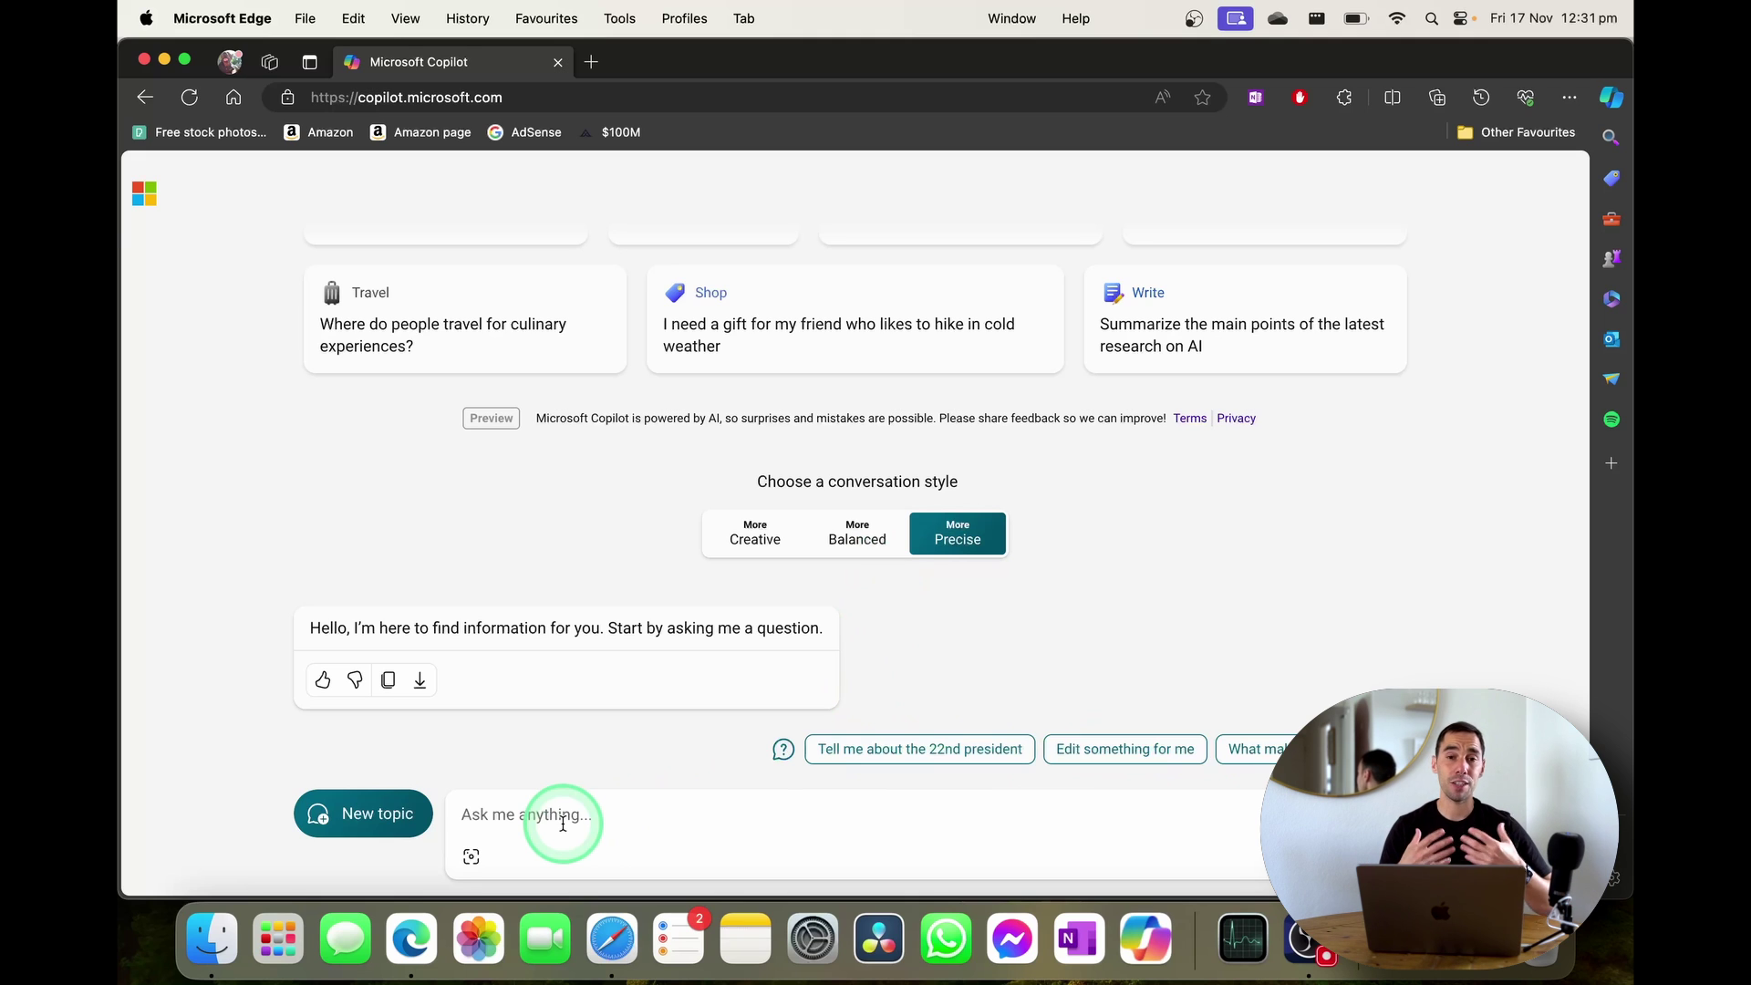
Step: Ask 'what is microsoft copilot?', stop the reply after one sentence, and show the image options
left_click(540, 814)
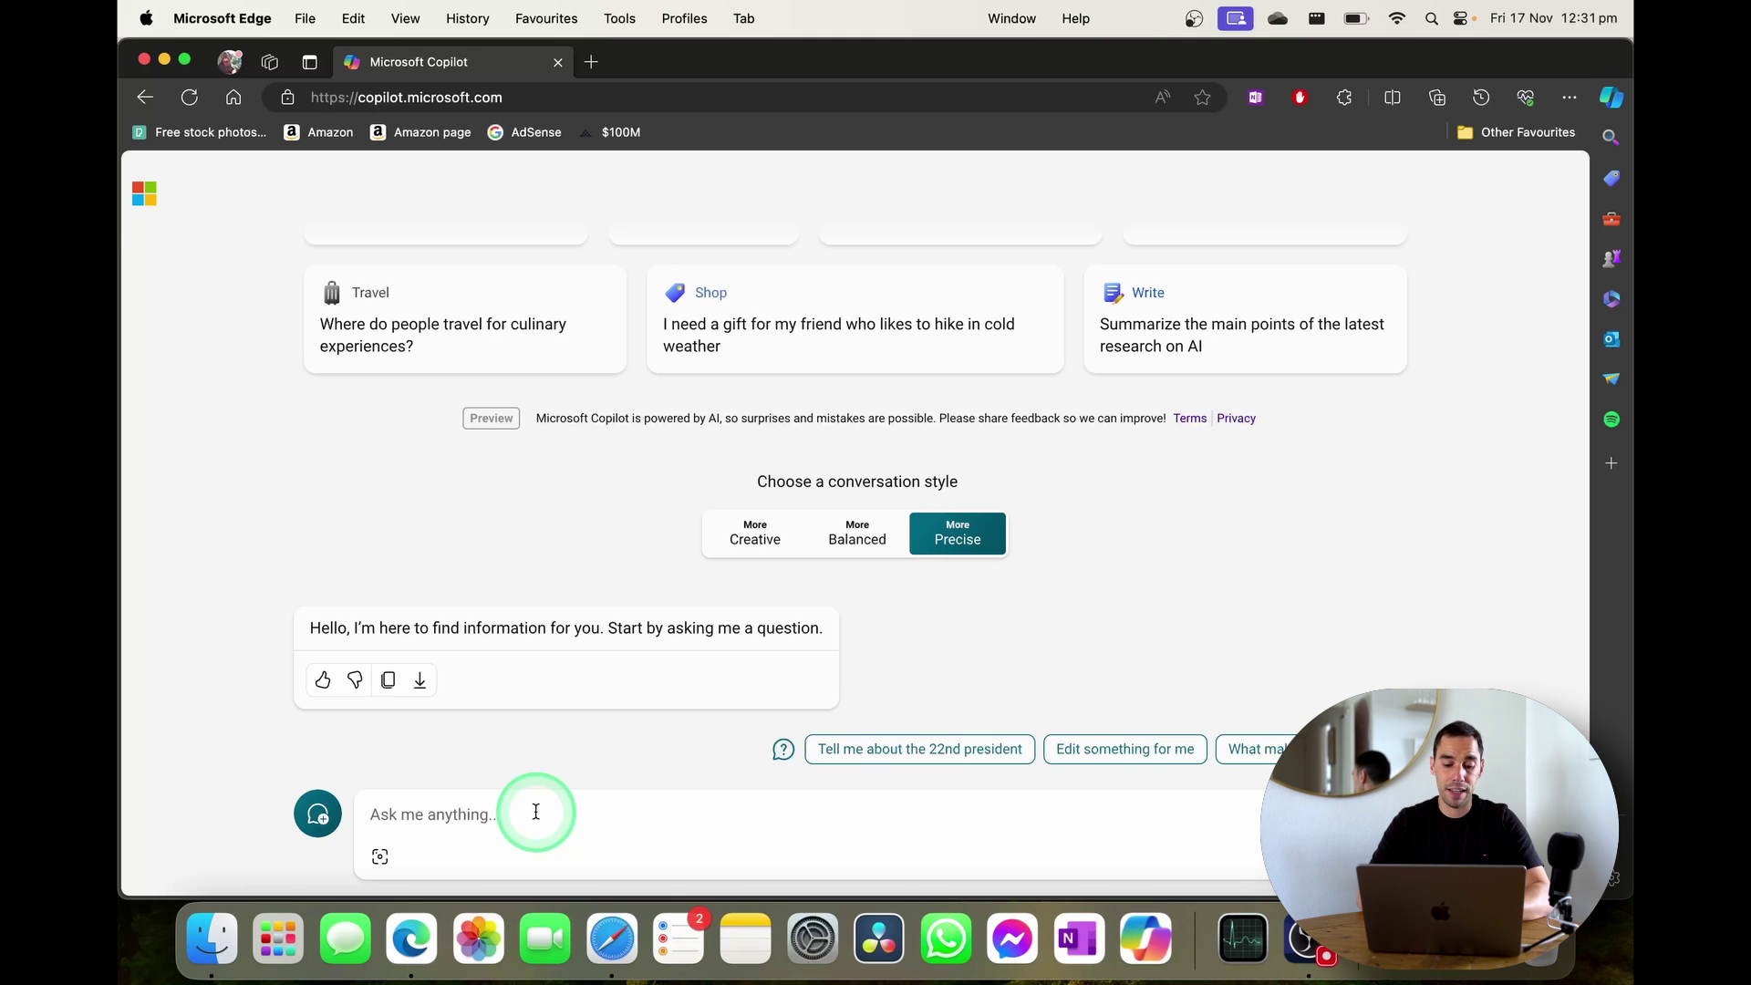
type("what is microsoft copilot?")
key("Return")
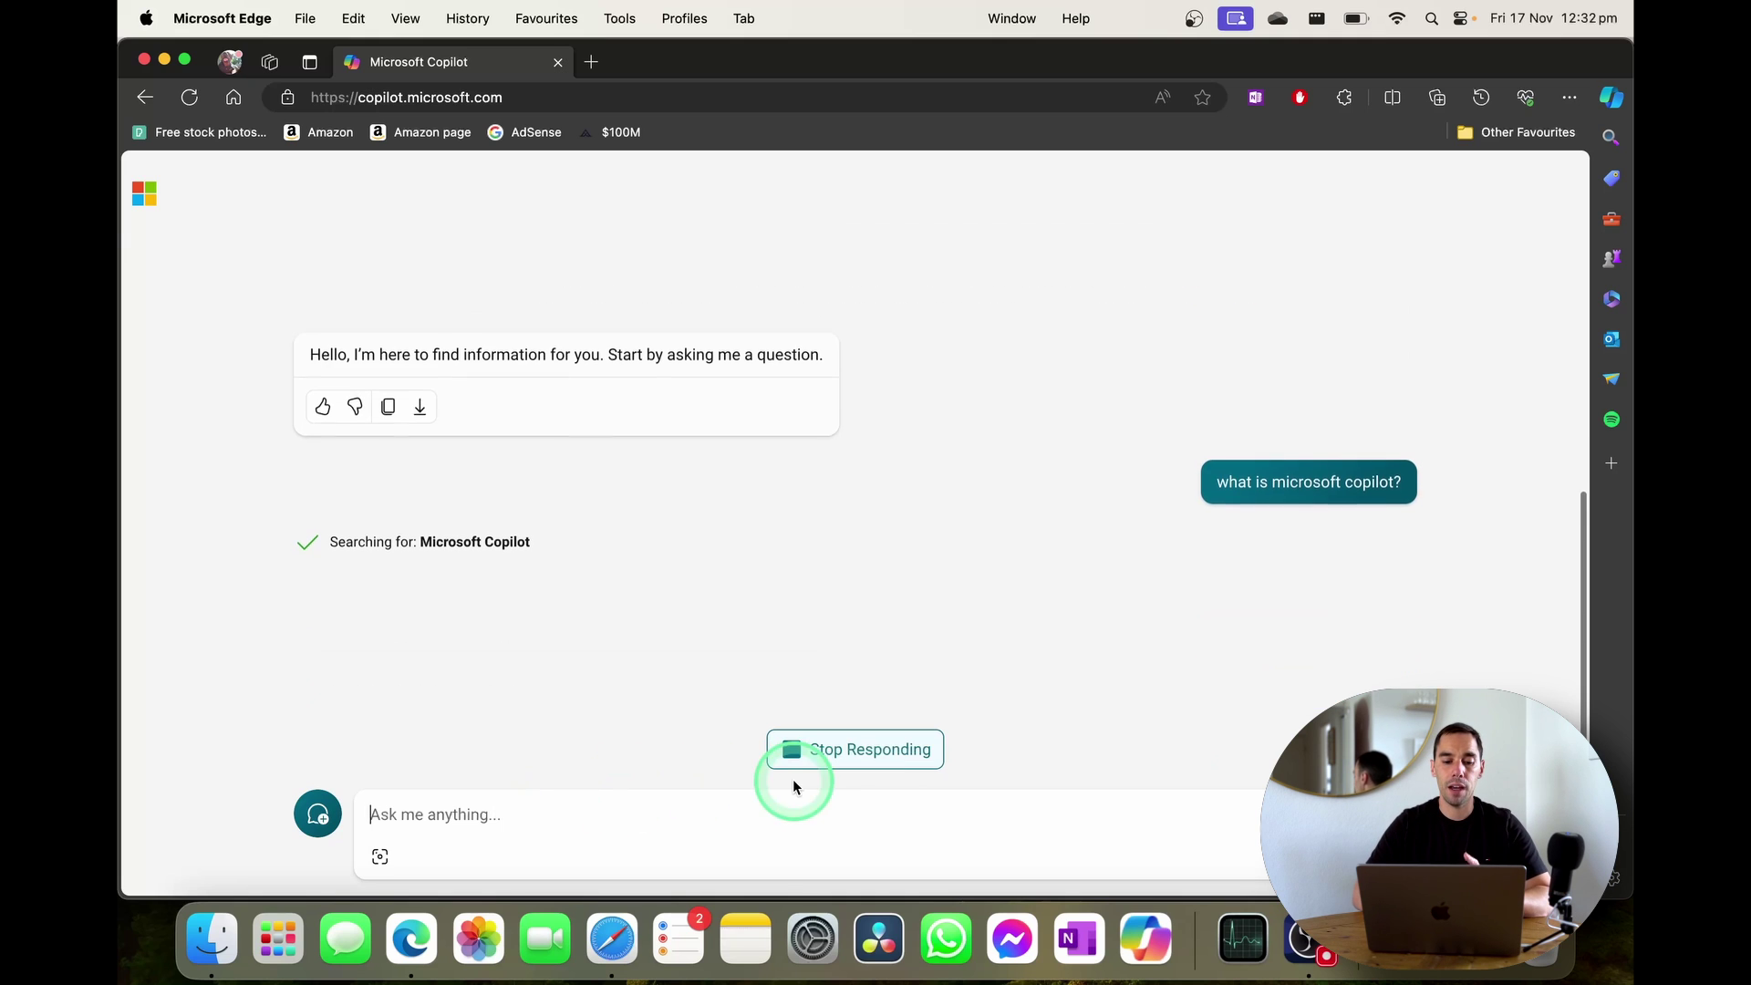
left_click(859, 757)
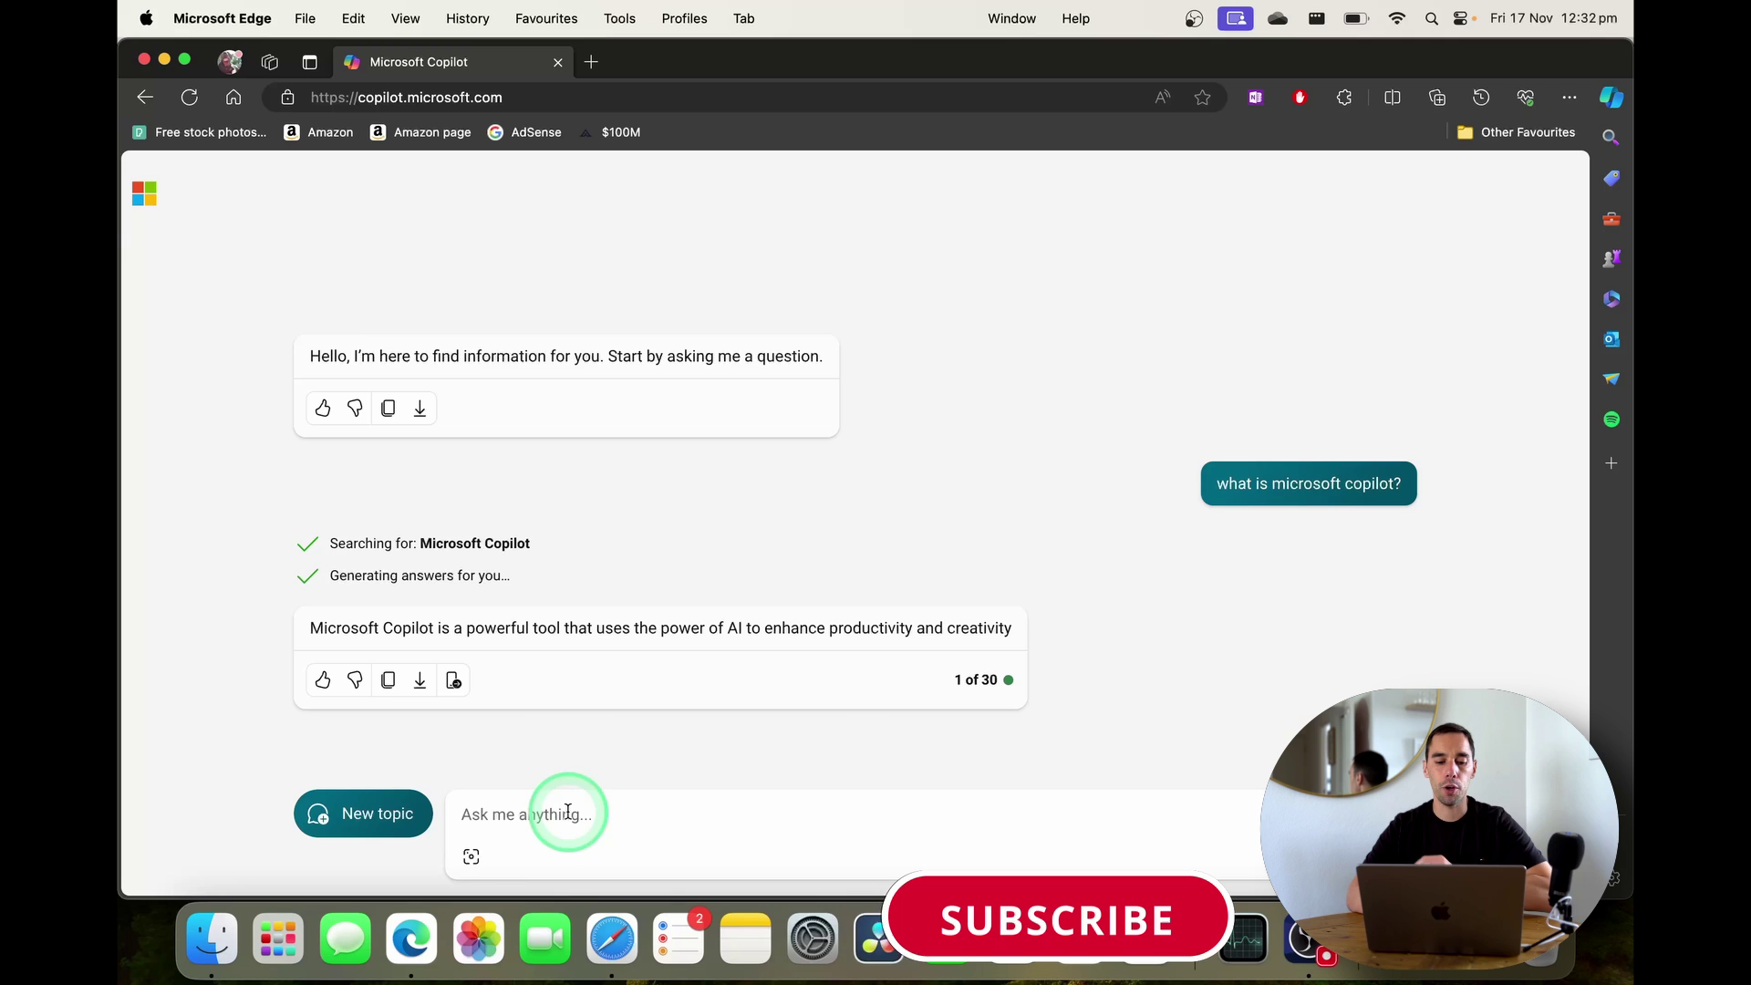
left_click(474, 859)
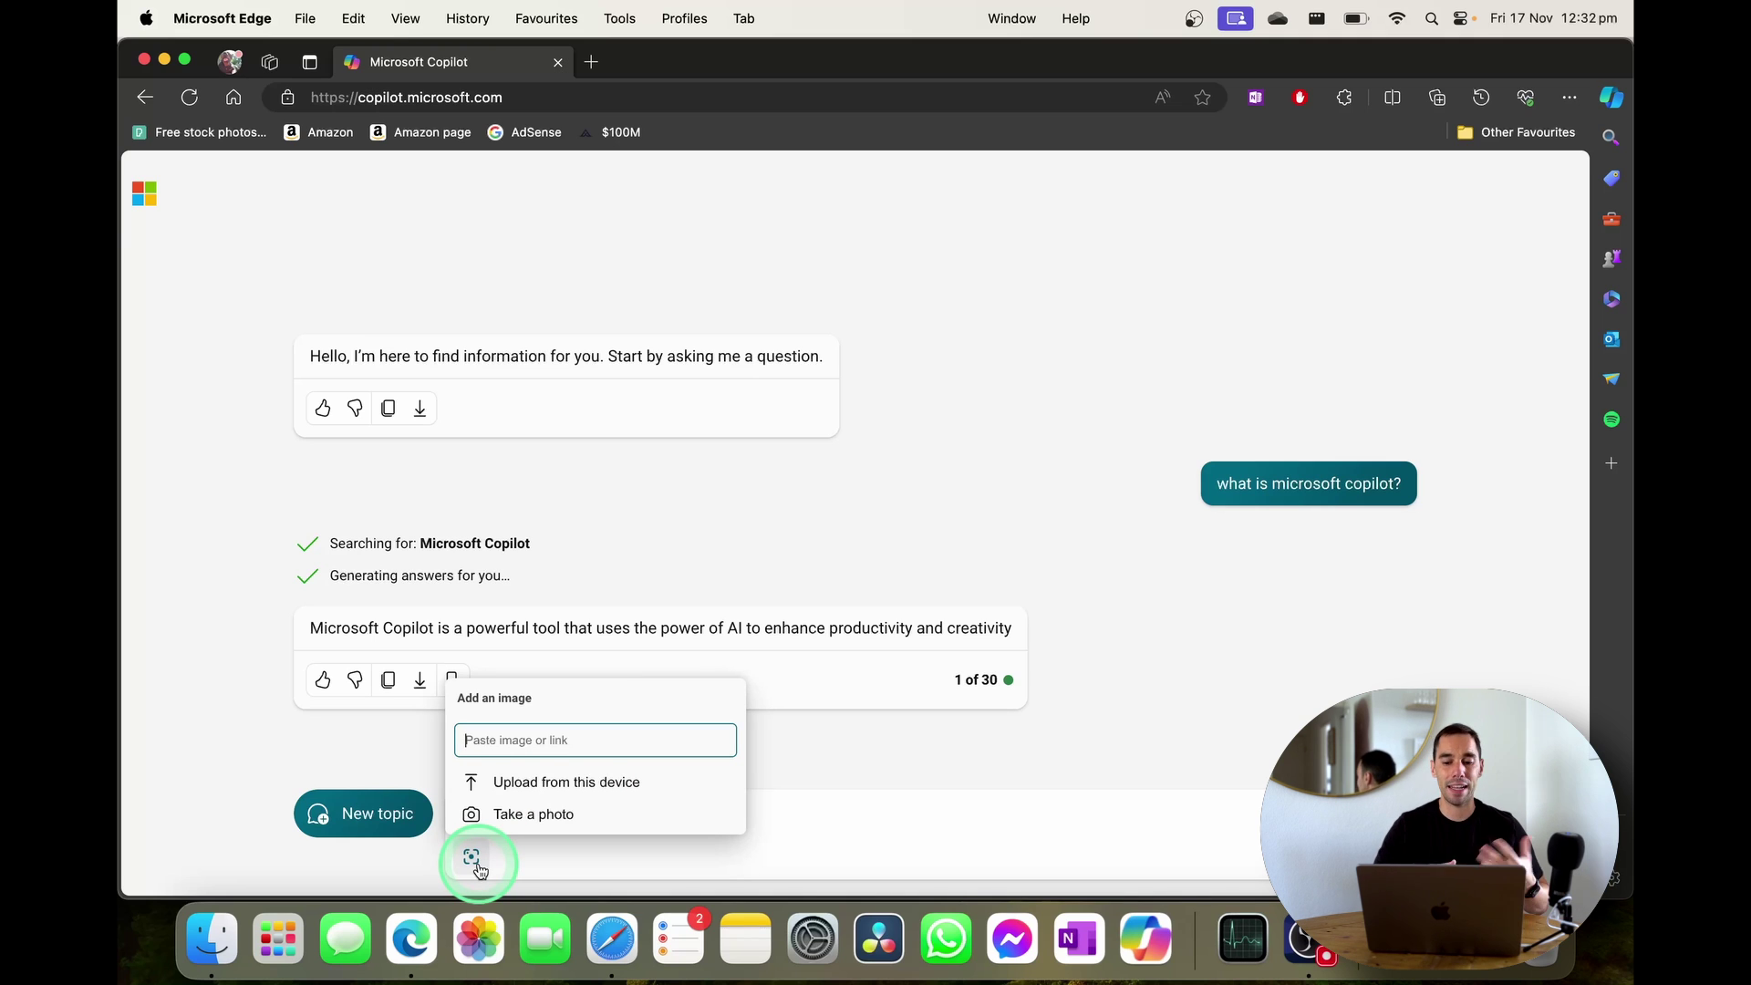
Step: Dismiss the image popup, allow microphone access, and request 'a microphone' images by voice
left_click(920, 825)
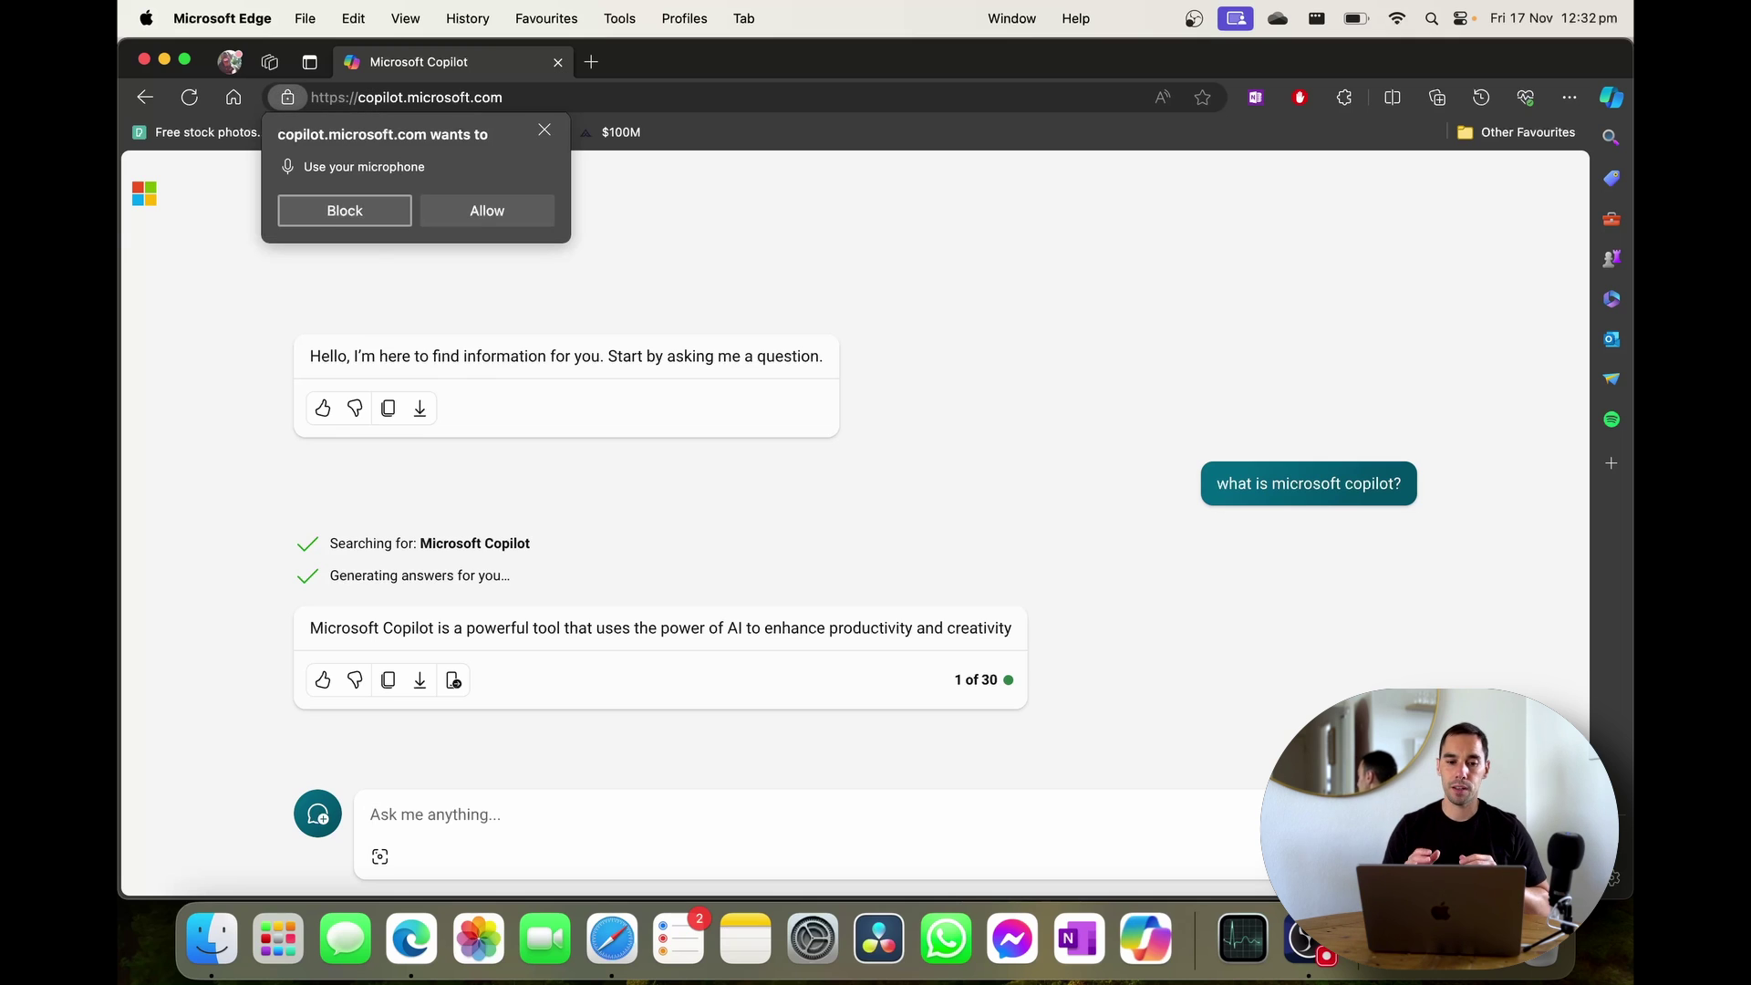
left_click(460, 200)
left_click(1131, 561)
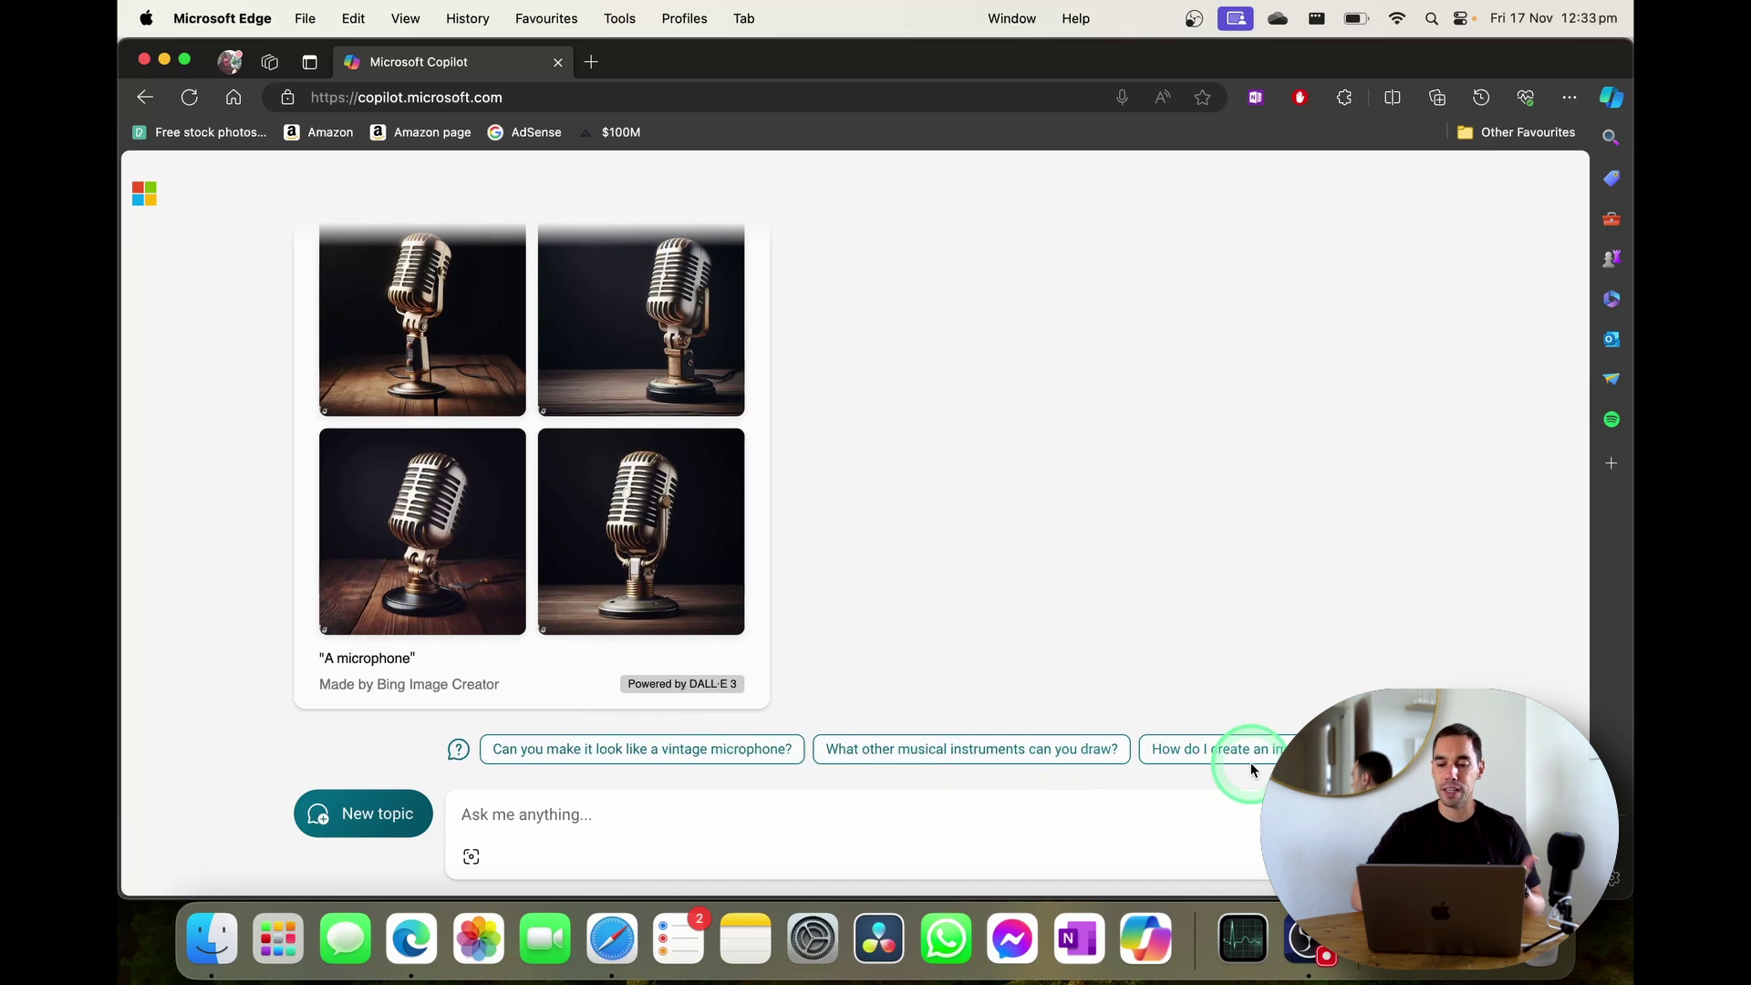
Step: Ask which other instruments Copilot can draw, then have it draw four guitar images
left_click(1018, 757)
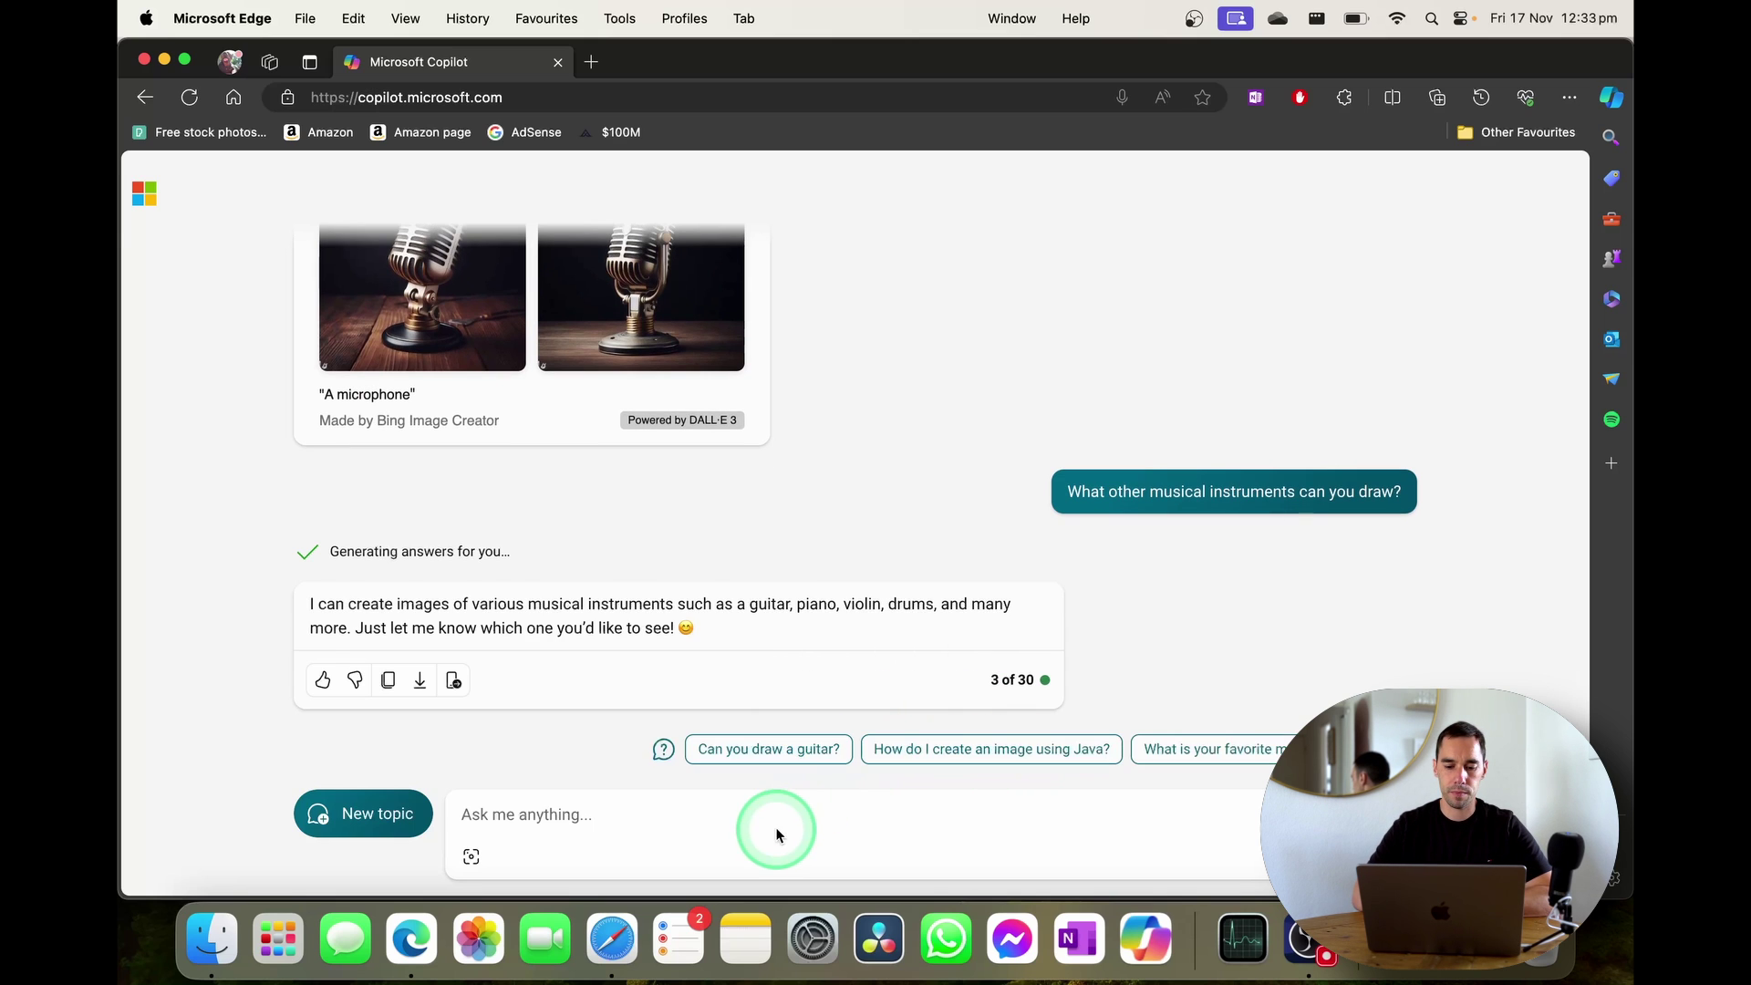
left_click(777, 755)
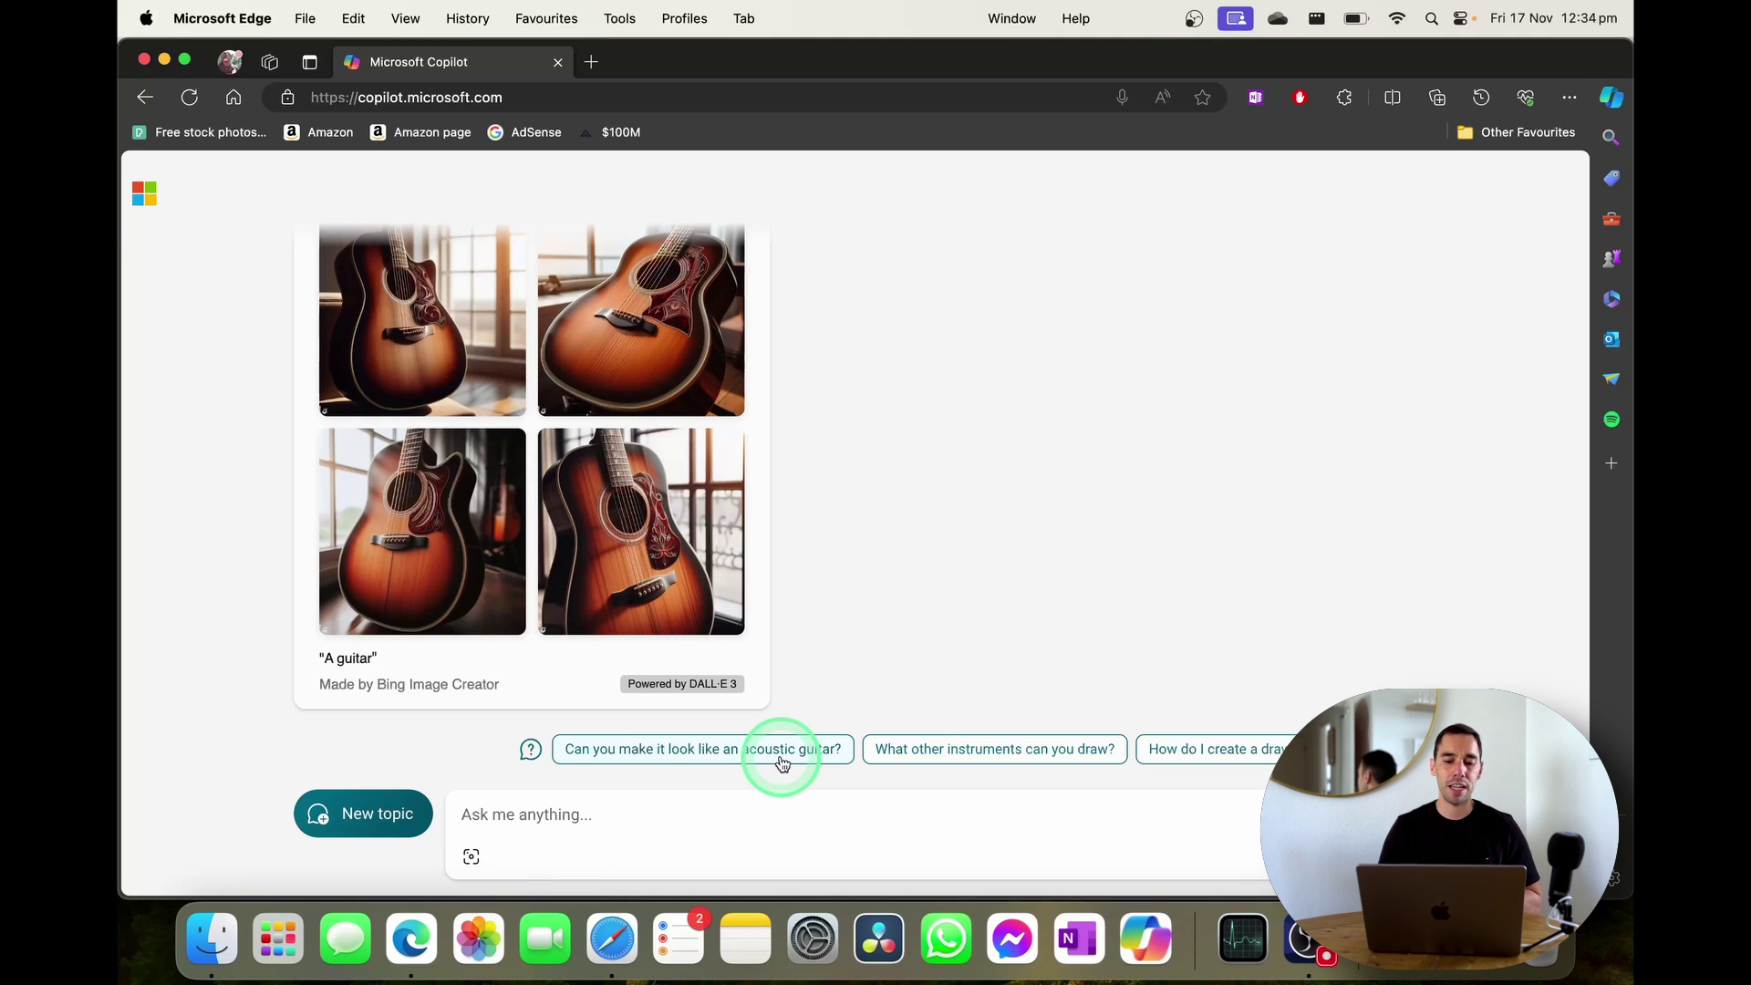
Step: Launch the Microsoft Copilot web app from its new Dock icon
left_click(1146, 939)
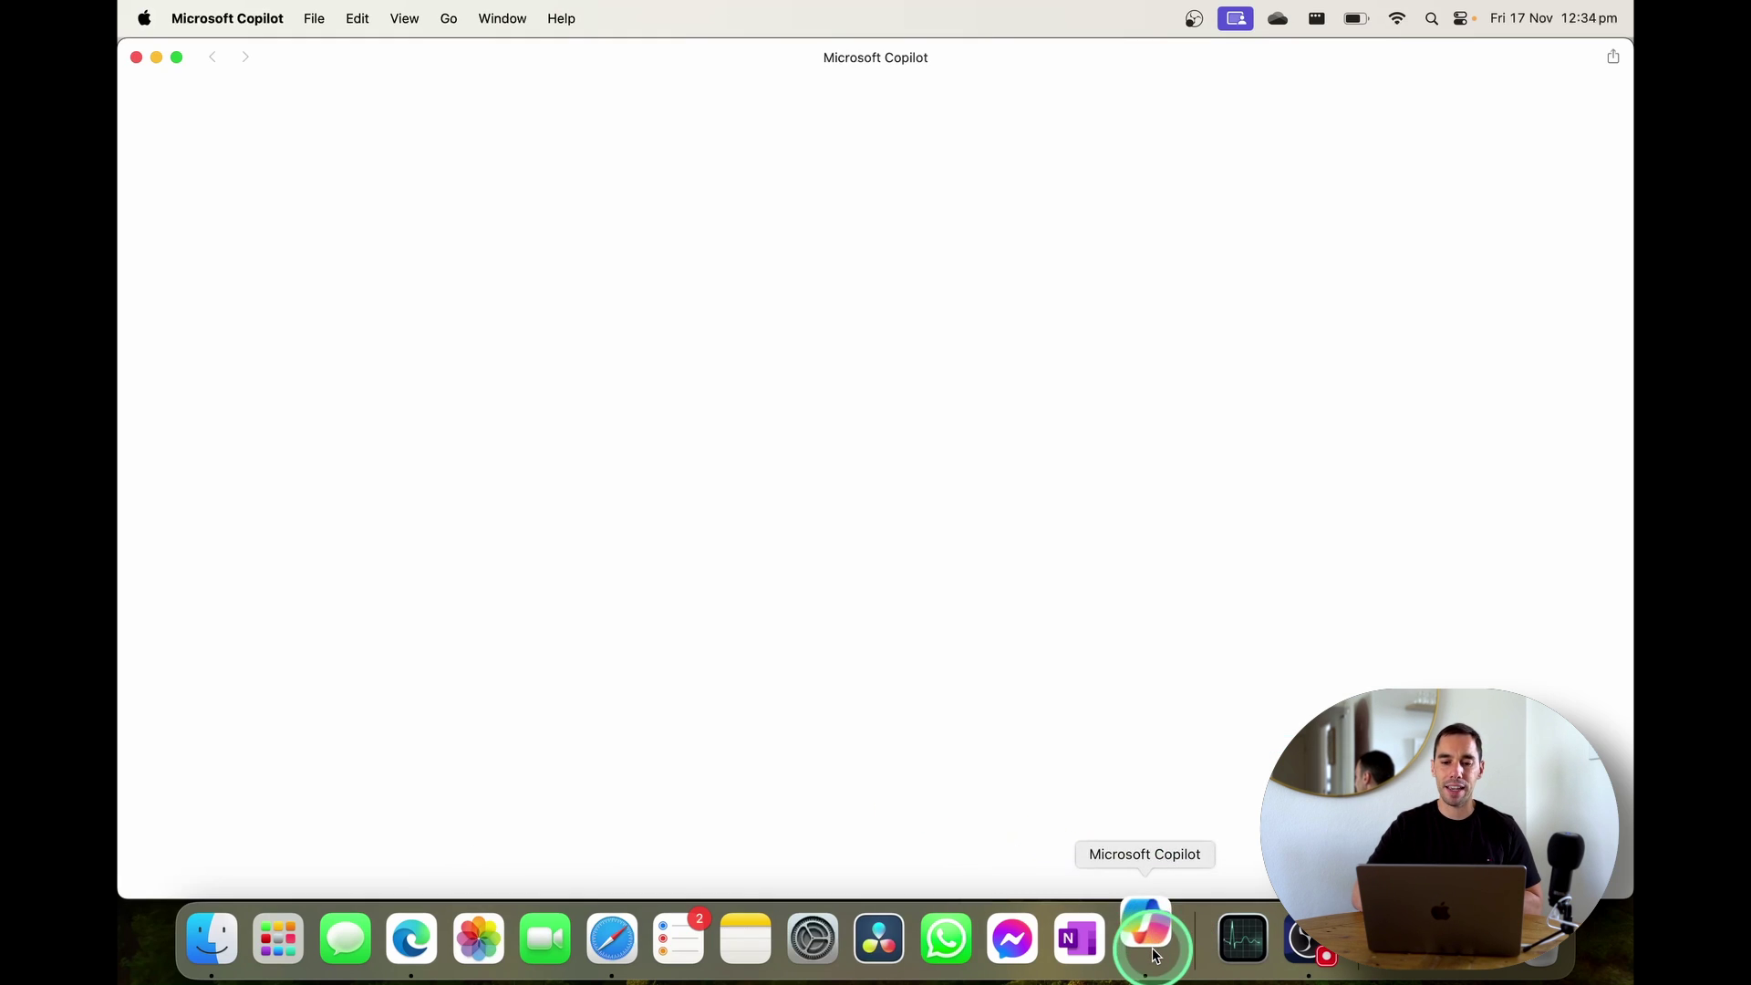